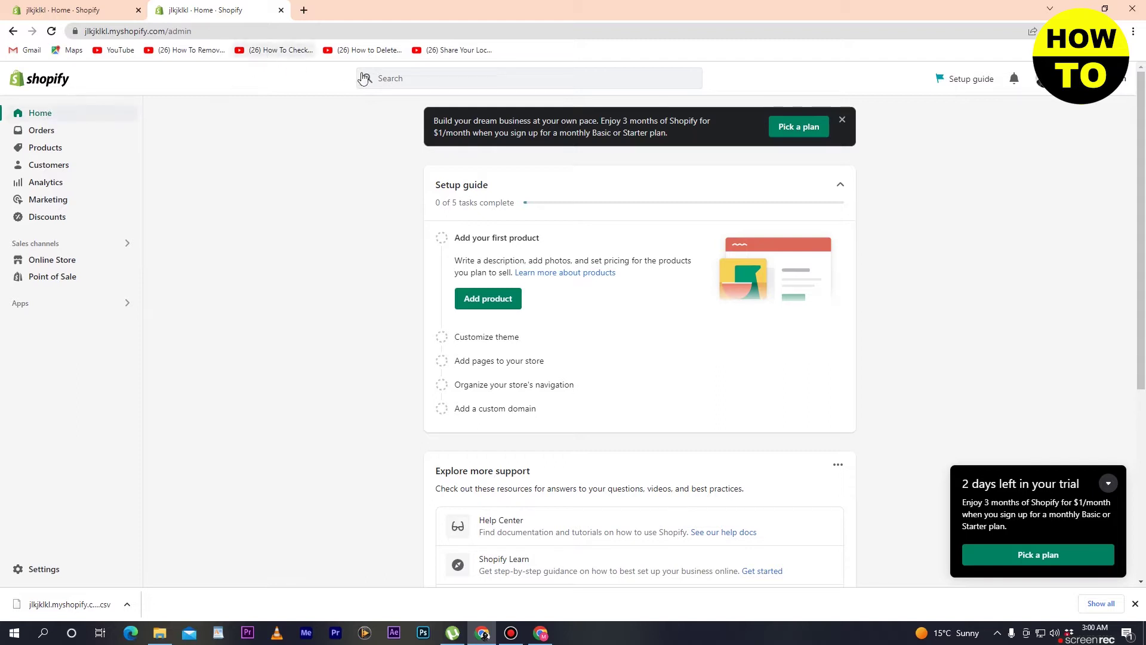
Step: Open the Shopify App Store from the store's recommended apps
{"action": "left_click", "coordinate": [397, 80]}
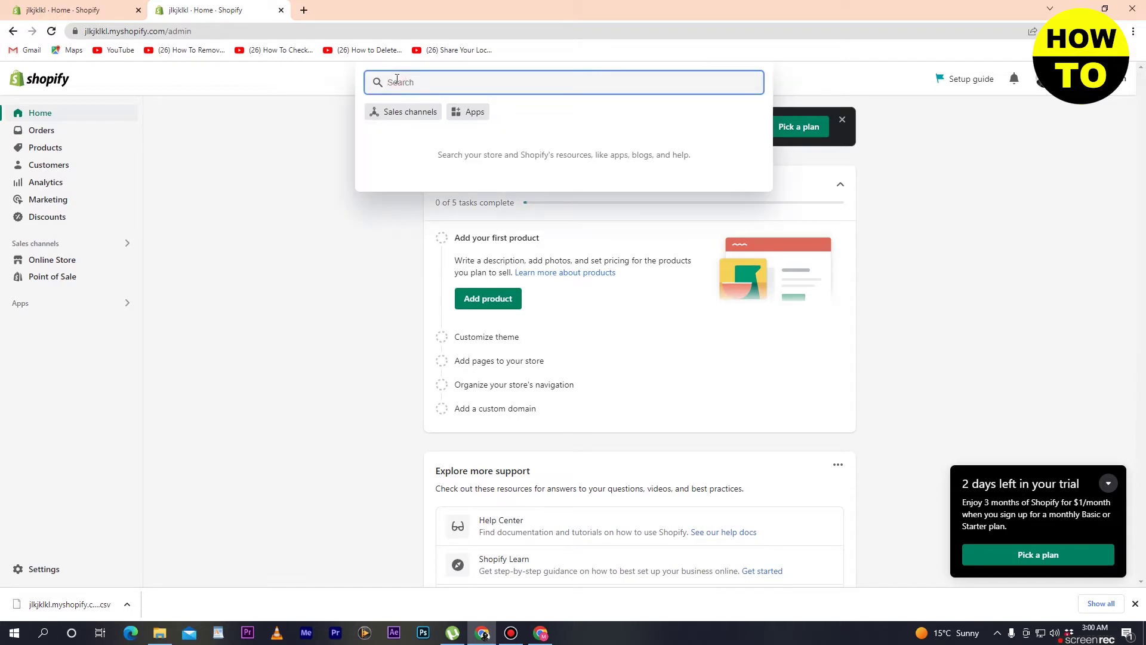
{"action": "left_click", "coordinate": [476, 114]}
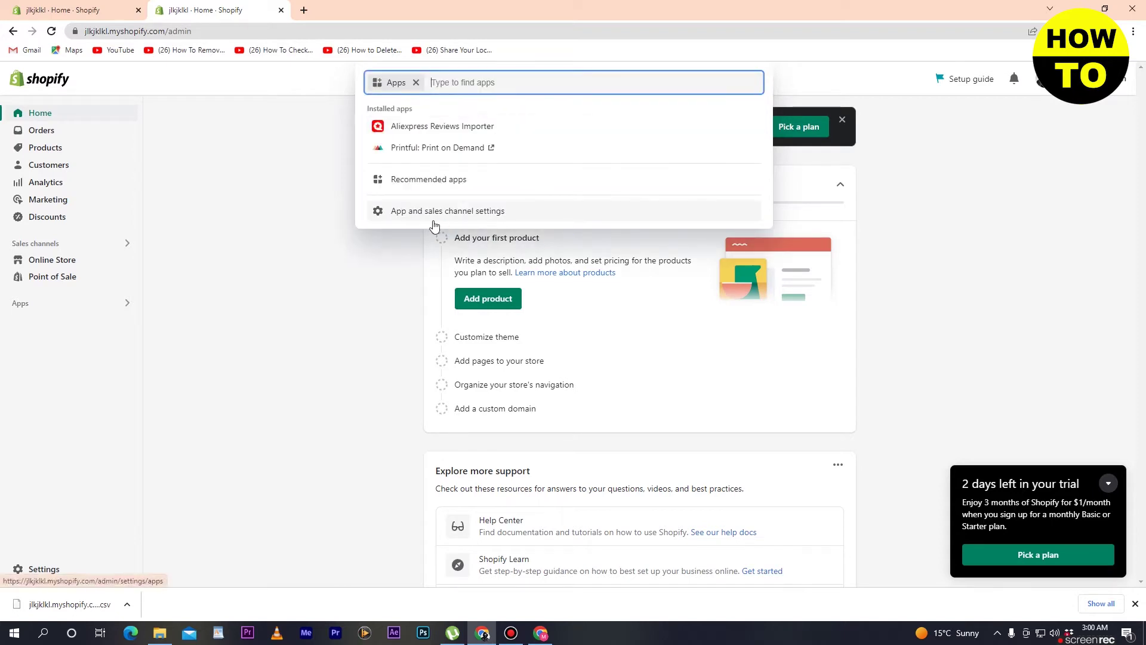
{"action": "left_click", "coordinate": [452, 182]}
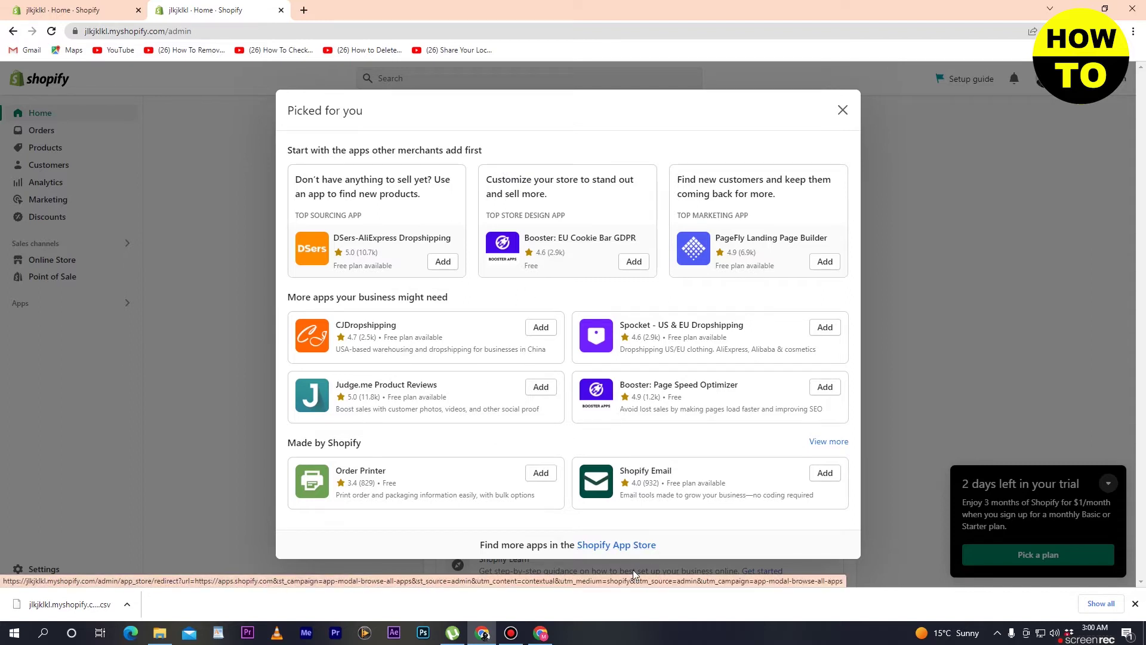
{"action": "left_click", "coordinate": [623, 549]}
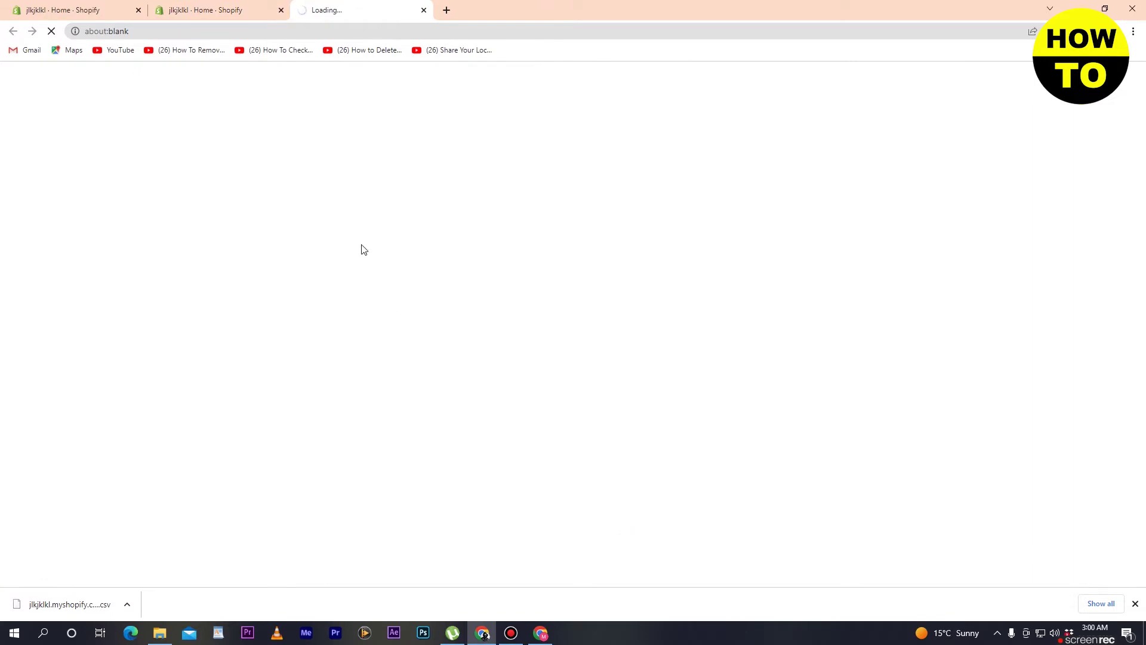
{"action": "left_click", "coordinate": [149, 31]}
{"action": "left_click_drag", "start_coordinate": [149, 32], "coordinate": [83, 32]}
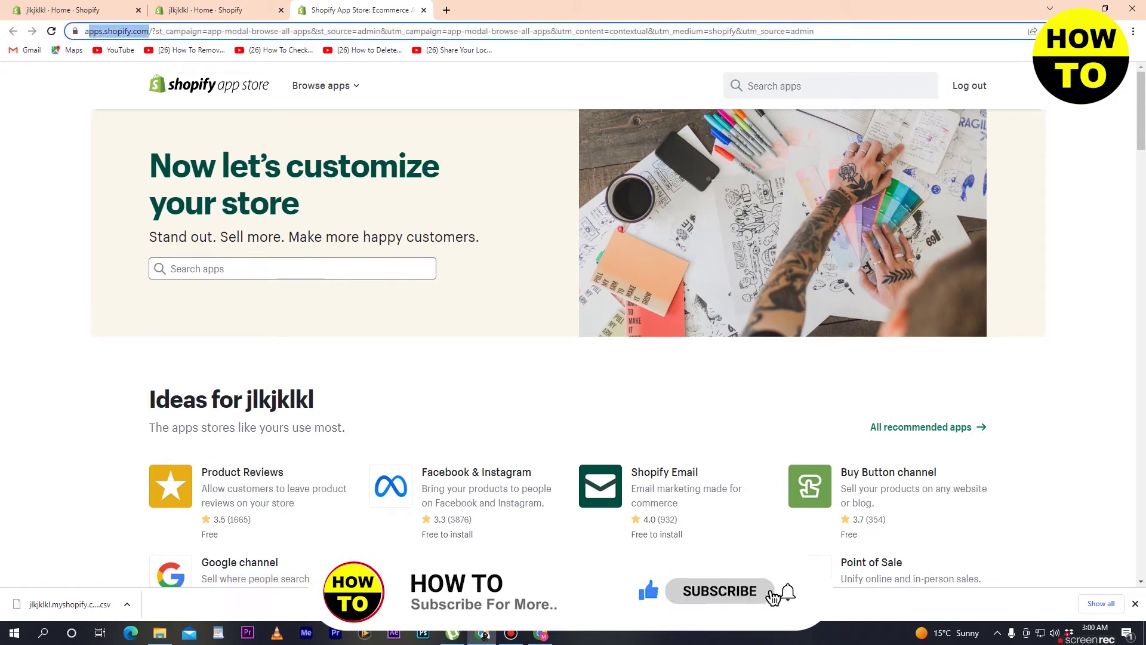
Step: Search the app store for "ali reviews" and look through the listed apps
{"action": "left_click", "coordinate": [287, 270]}
{"action": "type", "text": "ali"}
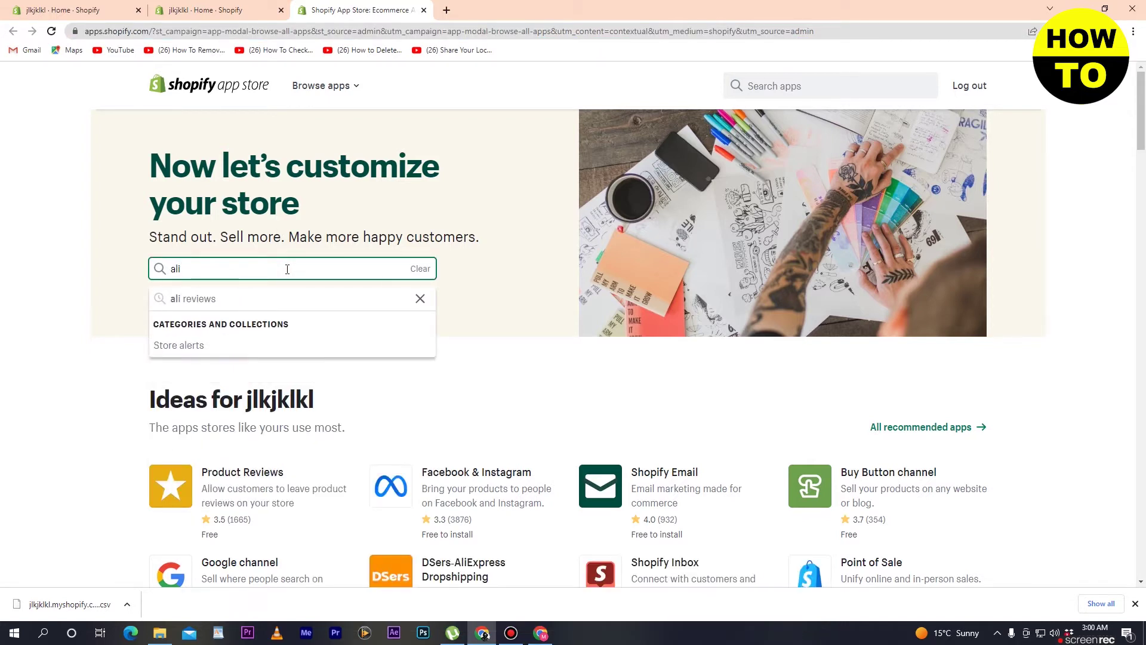
{"action": "left_click", "coordinate": [283, 296]}
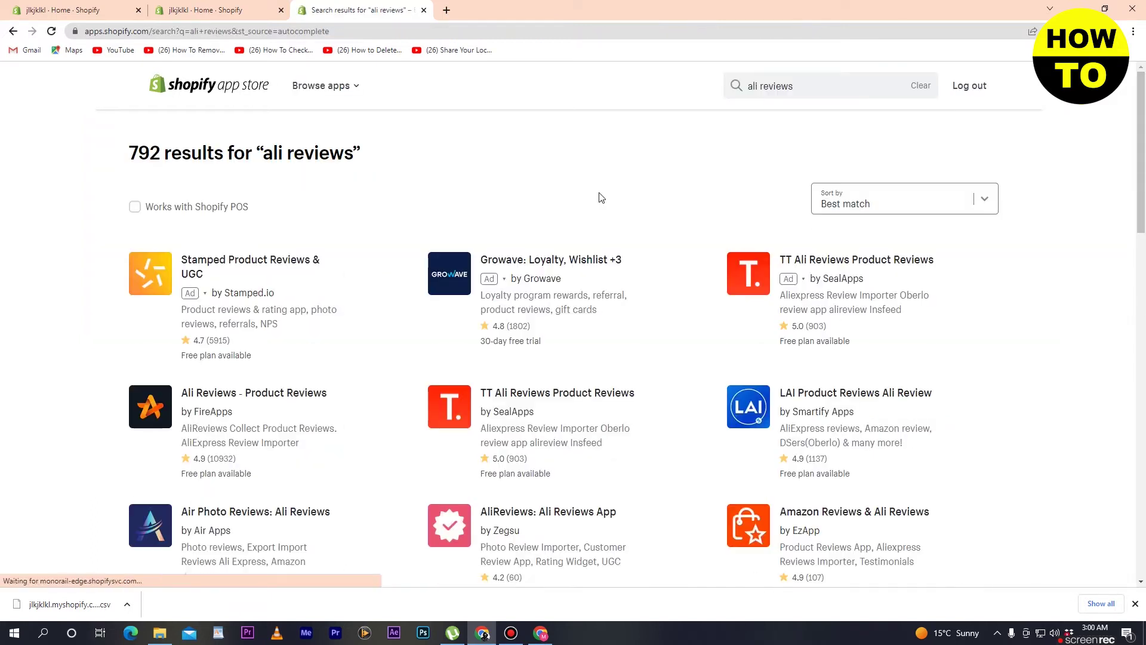
{"action": "scroll", "coordinate": [619, 270], "scroll_direction": "down", "scroll_amount": 2}
{"action": "scroll", "coordinate": [620, 270], "scroll_direction": "down", "scroll_amount": 8}
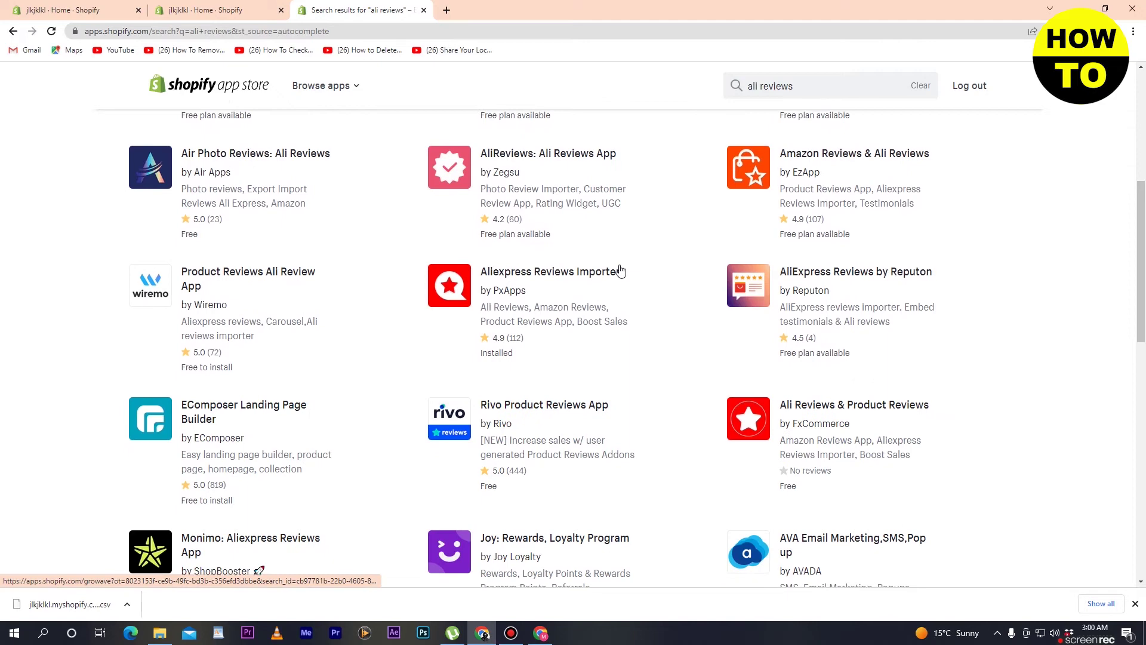
{"action": "scroll", "coordinate": [619, 270], "scroll_direction": "down", "scroll_amount": 5}
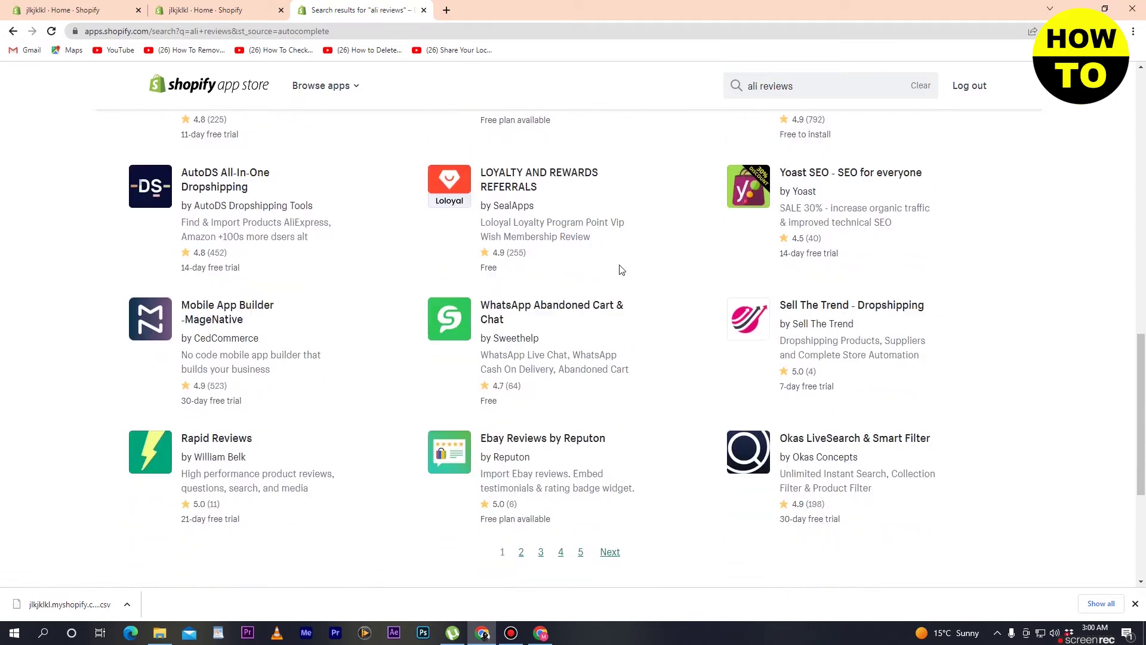
{"action": "scroll", "coordinate": [620, 269], "scroll_direction": "up", "scroll_amount": 6}
{"action": "scroll", "coordinate": [619, 270], "scroll_direction": "up", "scroll_amount": 9}
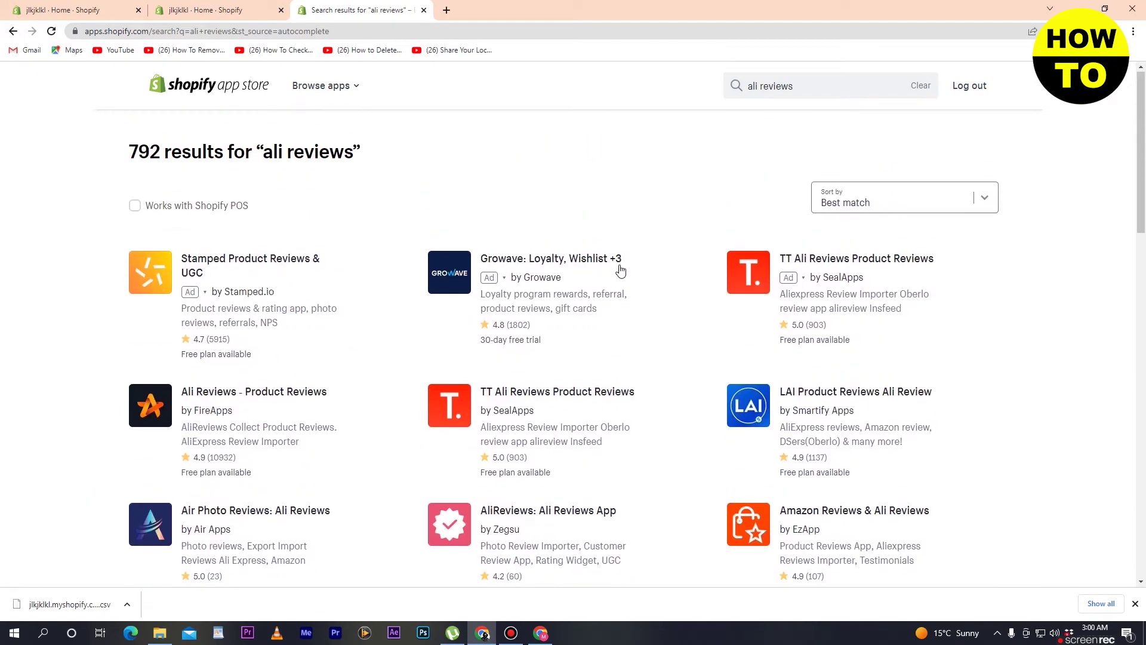
Step: Refine the app search to "ali reviews importer"
{"action": "left_click", "coordinate": [800, 91]}
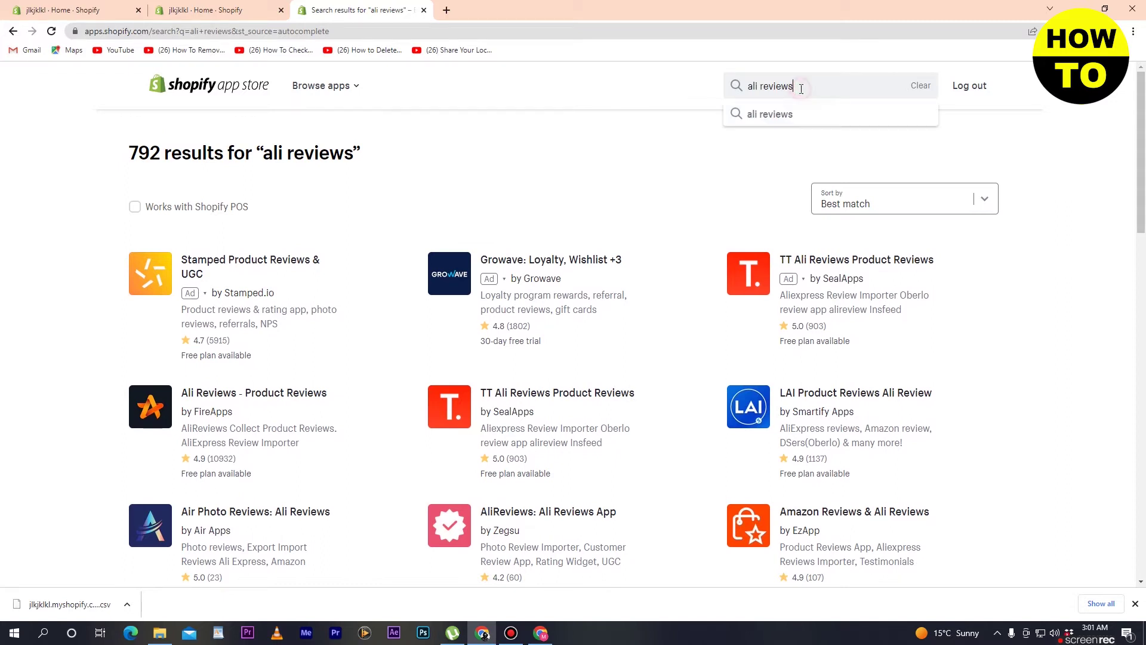
{"action": "type", "text": "importer"}
{"action": "key", "text": "Return"}
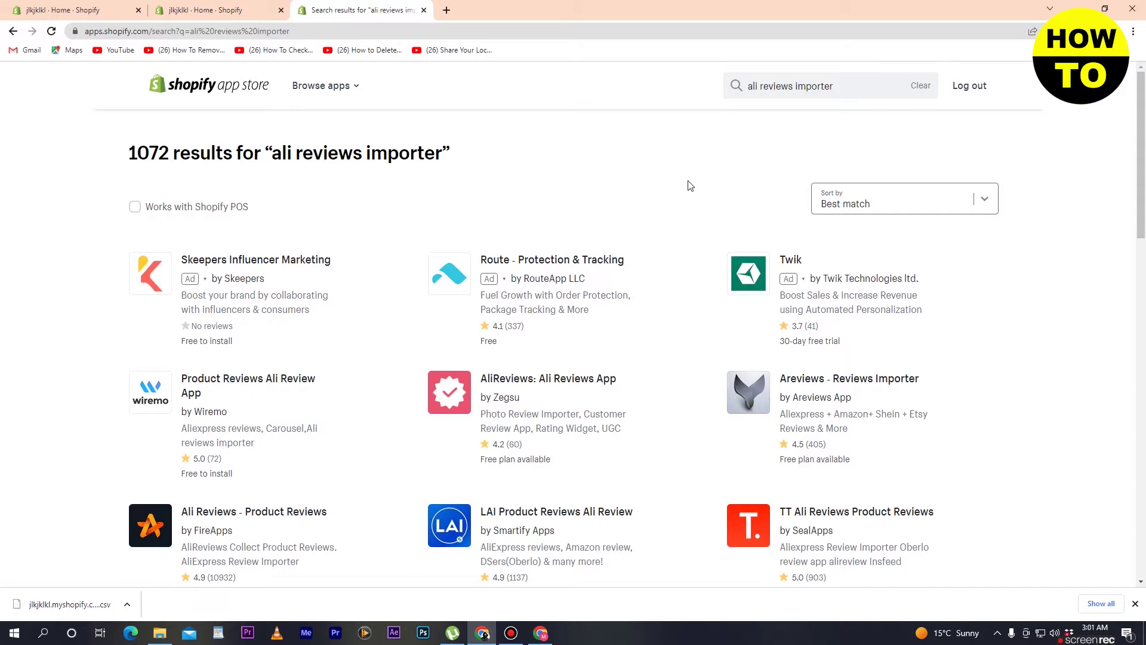
Step: Examine the search results for apps that import AliExpress reviews
{"action": "scroll", "coordinate": [690, 186], "scroll_direction": "down", "scroll_amount": 2}
{"action": "scroll", "coordinate": [687, 185], "scroll_direction": "down", "scroll_amount": 7}
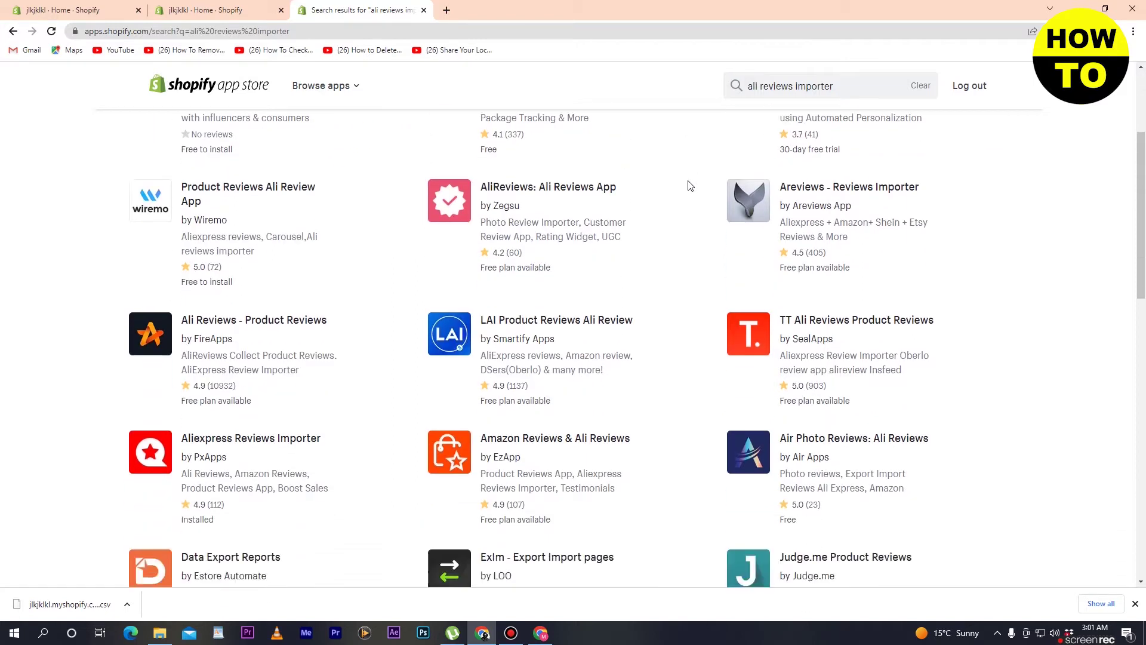
{"action": "scroll", "coordinate": [672, 297], "scroll_direction": "up", "scroll_amount": 9}
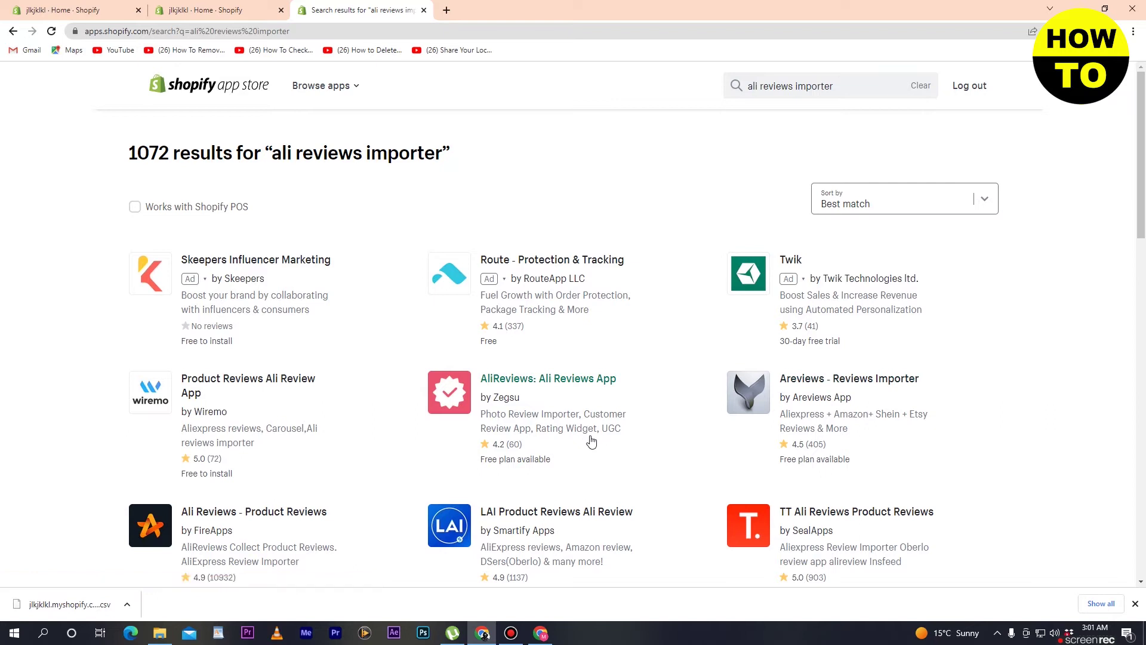
{"action": "scroll", "coordinate": [591, 440], "scroll_direction": "down", "scroll_amount": 12}
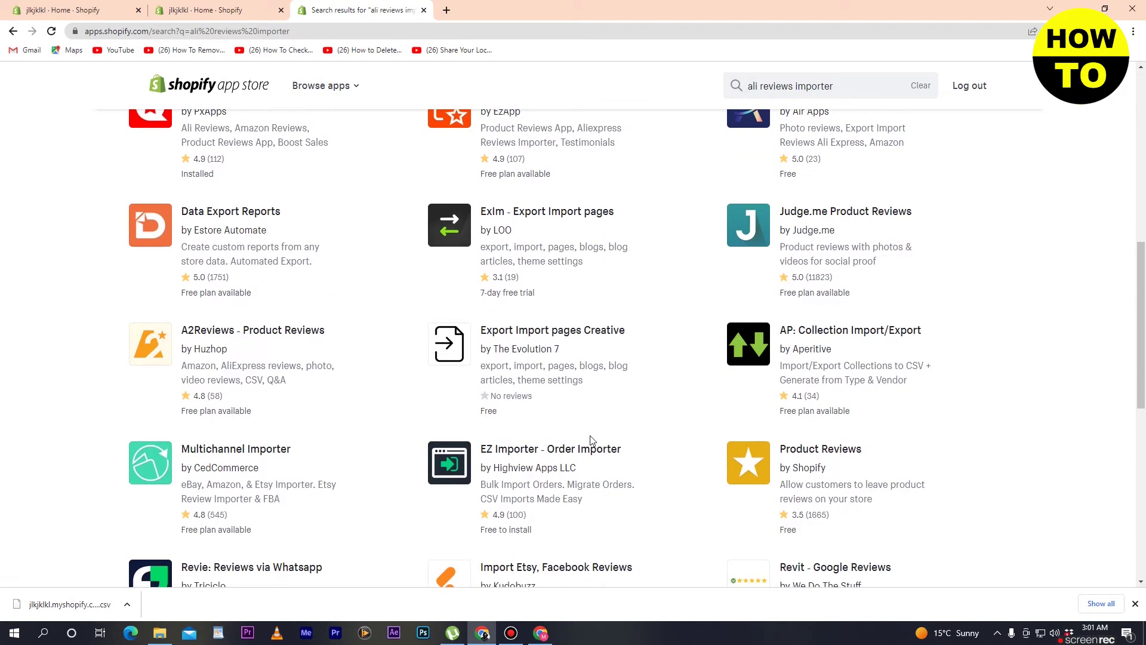
{"action": "scroll", "coordinate": [591, 441], "scroll_direction": "down", "scroll_amount": 3}
{"action": "scroll", "coordinate": [591, 441], "scroll_direction": "up", "scroll_amount": 5}
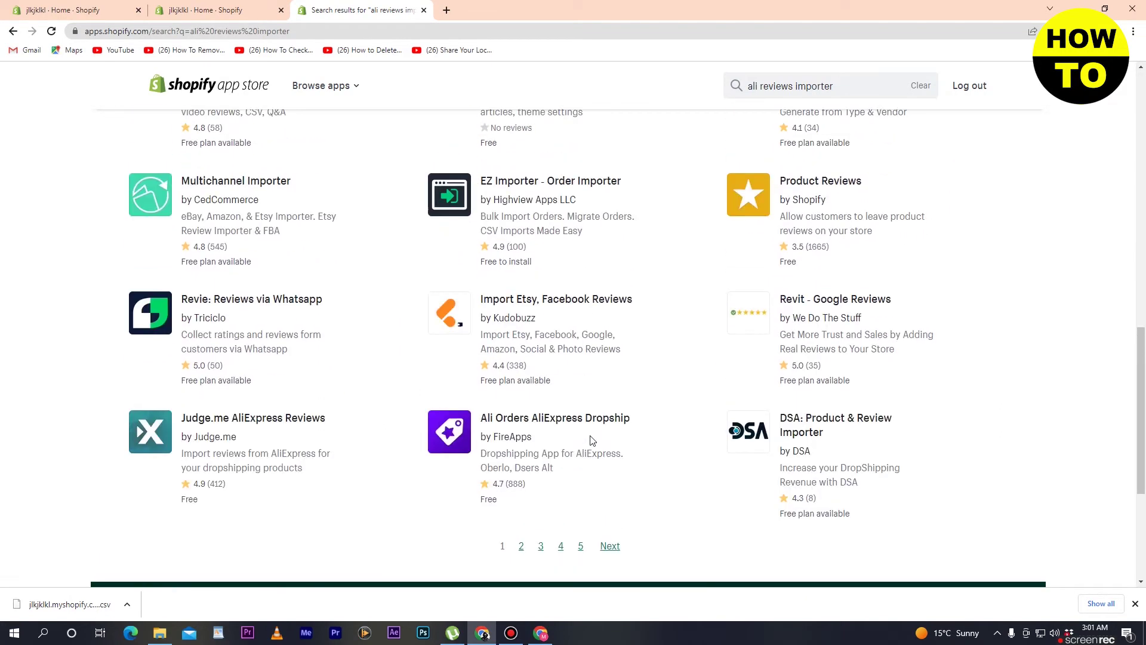
{"action": "scroll", "coordinate": [591, 441], "scroll_direction": "up", "scroll_amount": 10}
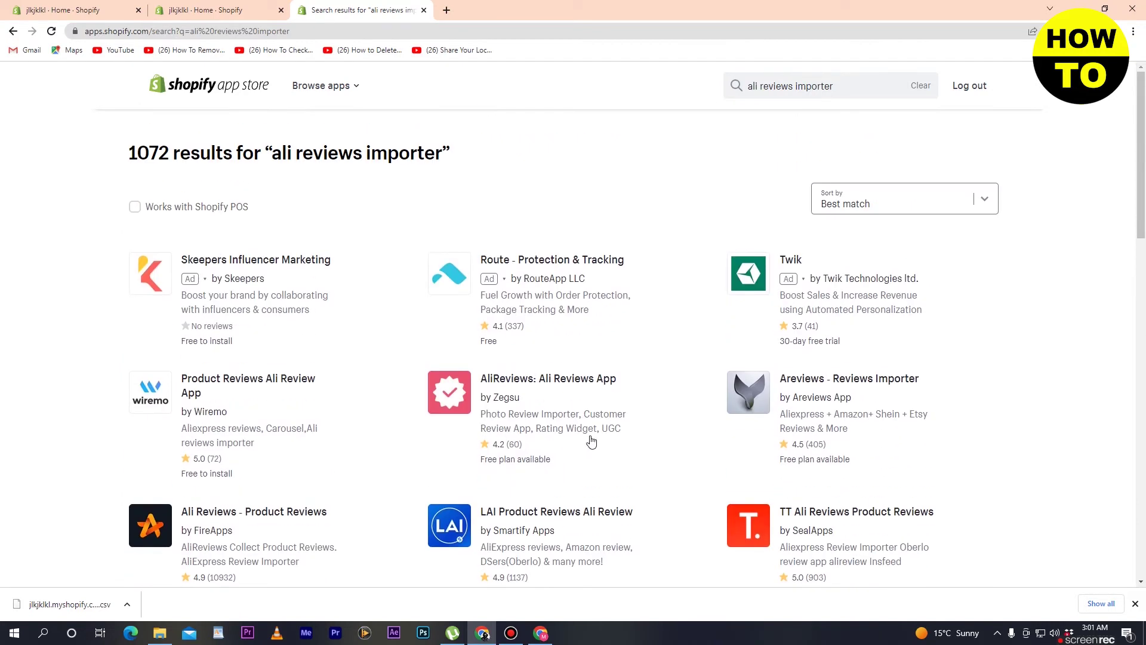
{"action": "scroll", "coordinate": [493, 464], "scroll_direction": "down", "scroll_amount": 3}
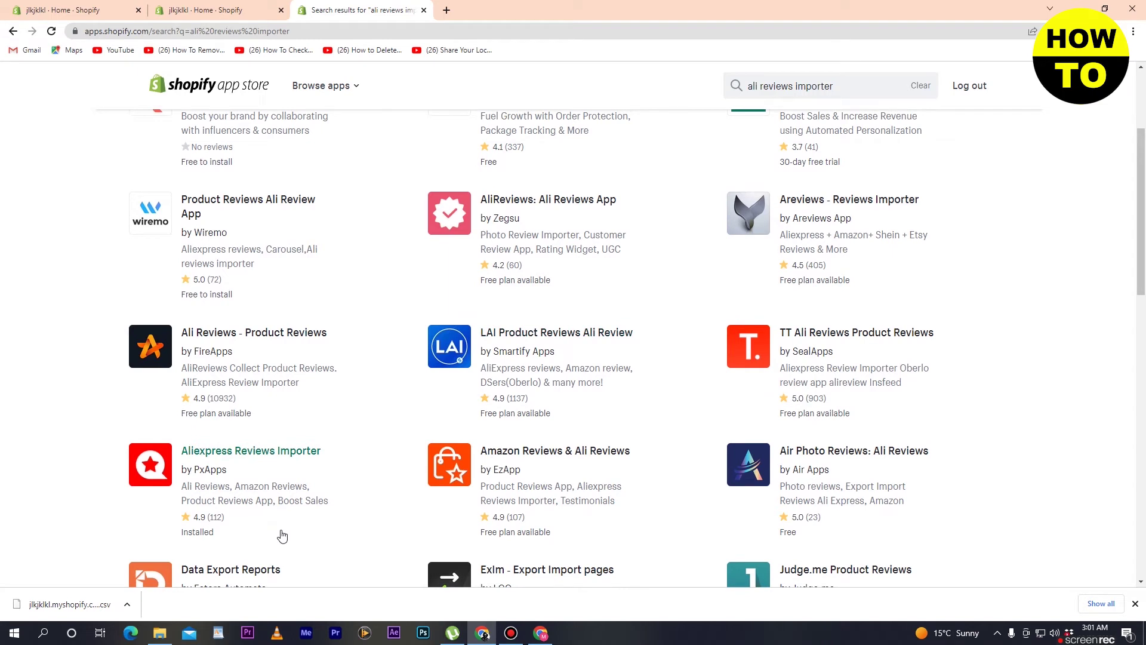
{"action": "scroll", "coordinate": [283, 535], "scroll_direction": "down", "scroll_amount": 2}
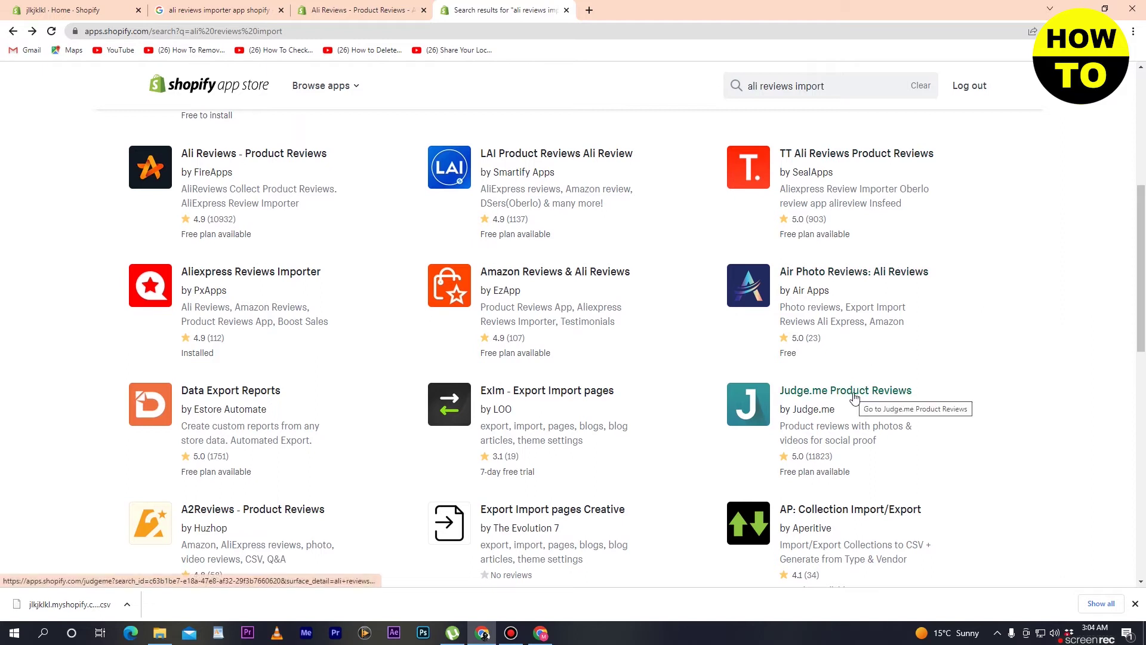
Step: Open the Judge.me AliExpress Reviews listing by way of Judge.me Product Reviews and its developer's app page
{"action": "left_click", "coordinate": [820, 392]}
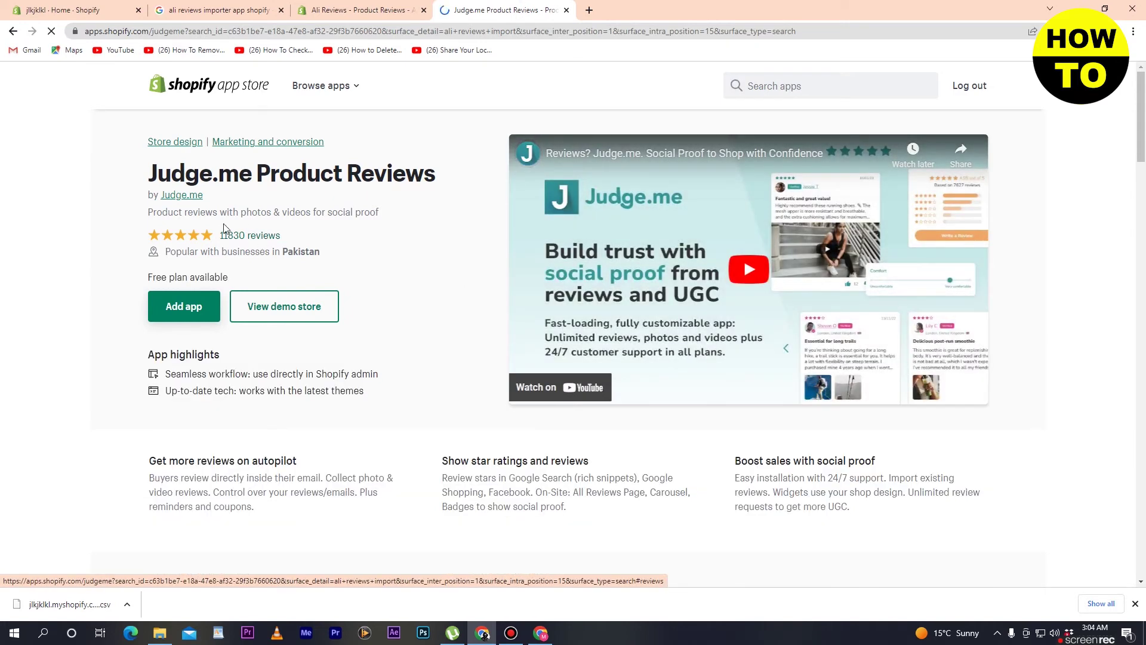
{"action": "left_click", "coordinate": [184, 195]}
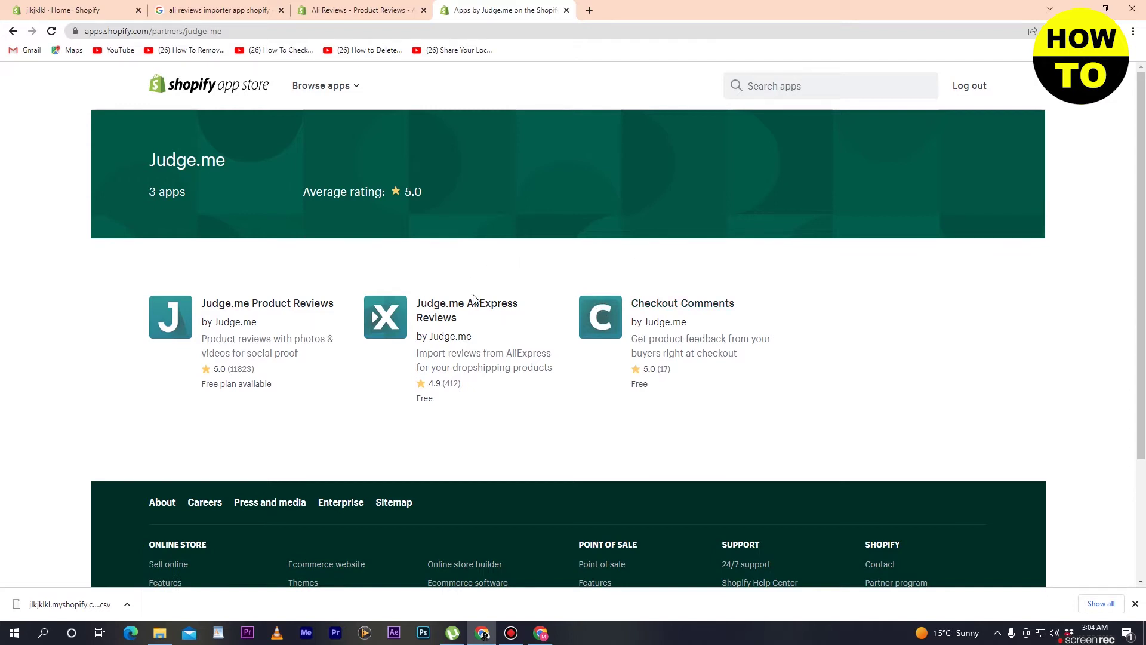
{"action": "left_click", "coordinate": [510, 306]}
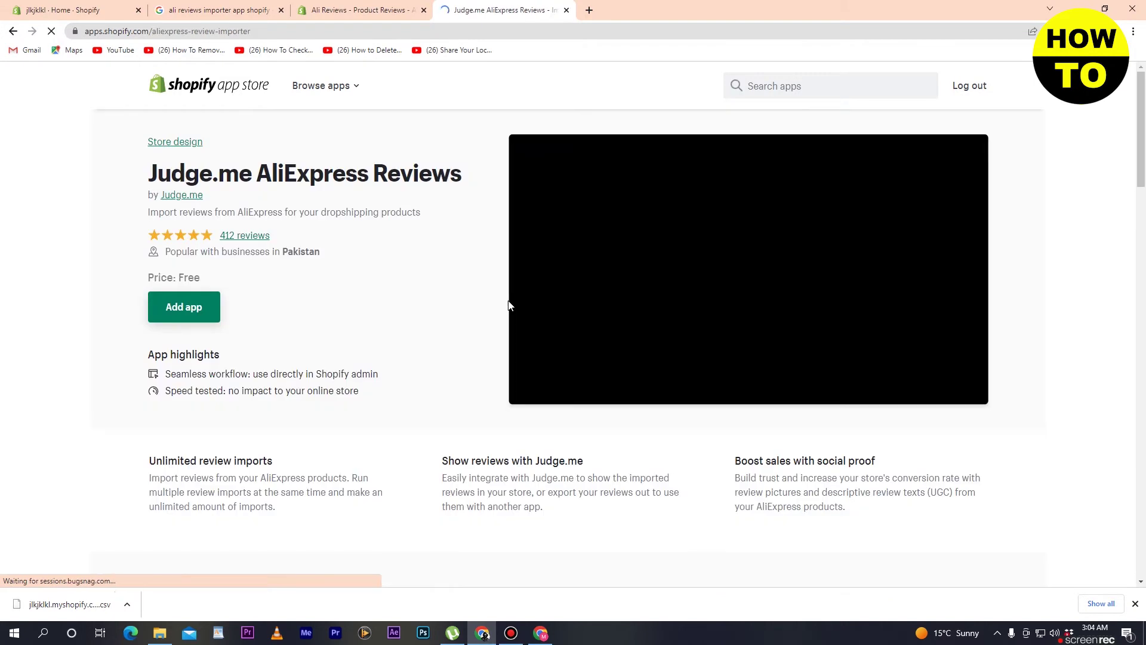
Step: Install Judge.me AliExpress Reviews with the existing Shopify account and open its form for importing AliExpress reviews
{"action": "left_click", "coordinate": [186, 309]}
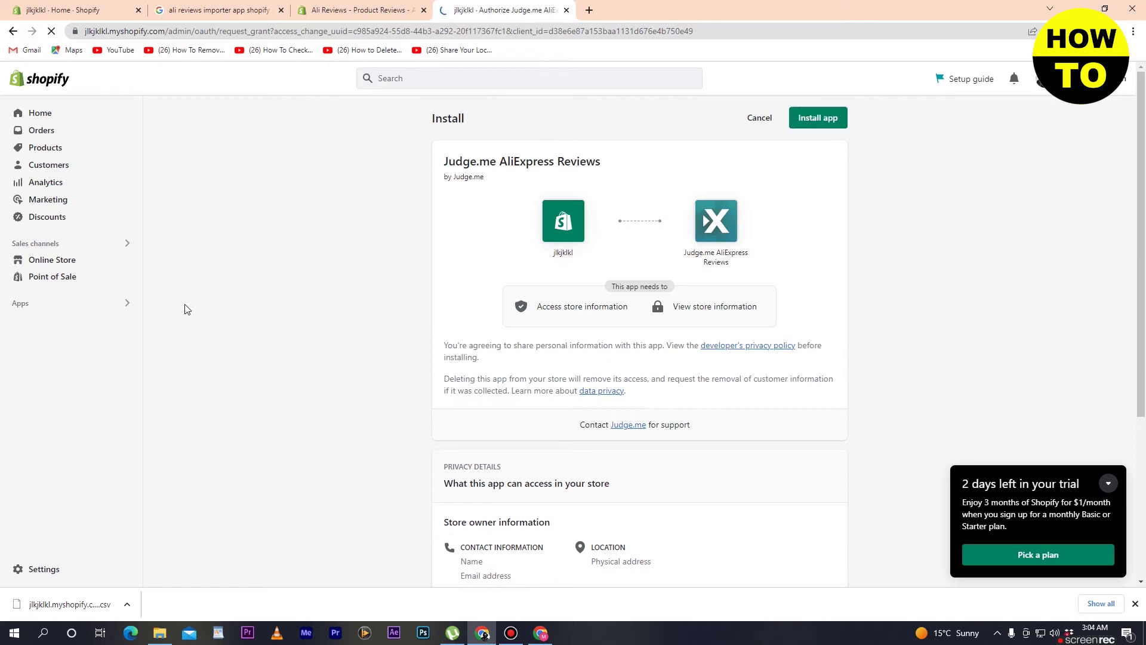
{"action": "left_click", "coordinate": [825, 117]}
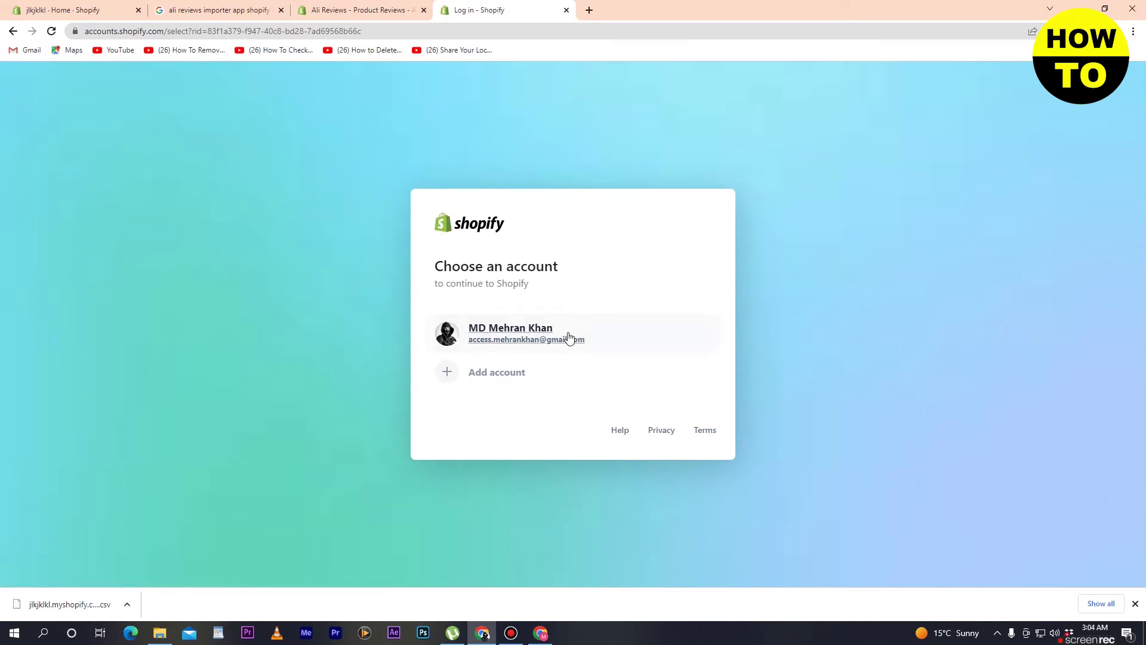
{"action": "left_click", "coordinate": [539, 336]}
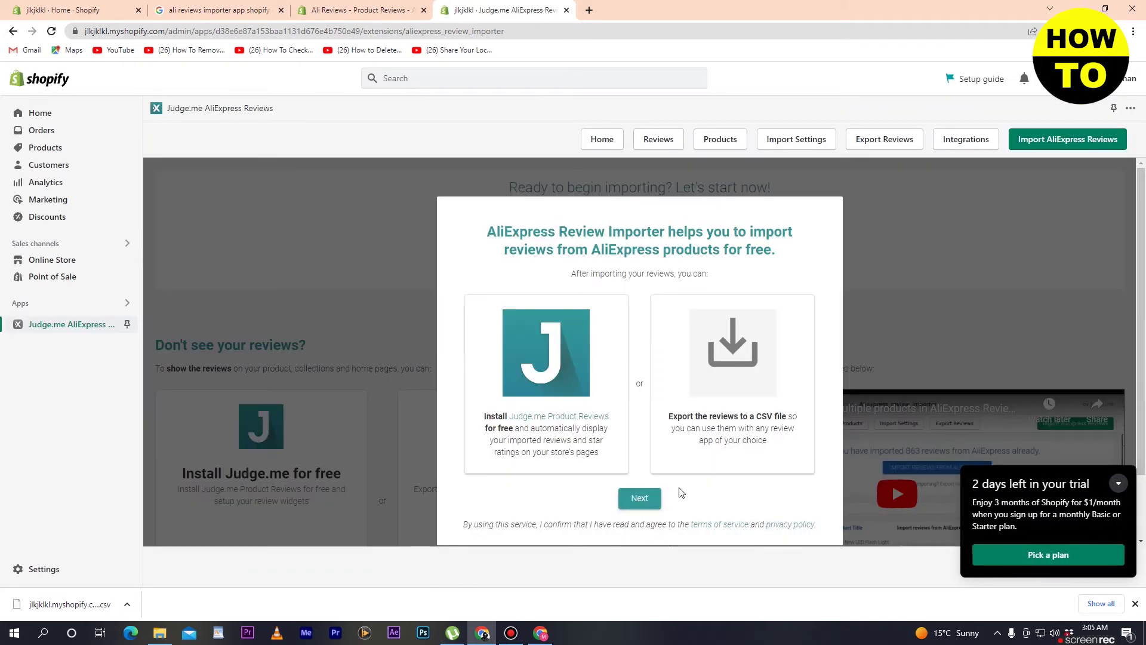
{"action": "left_click", "coordinate": [649, 499]}
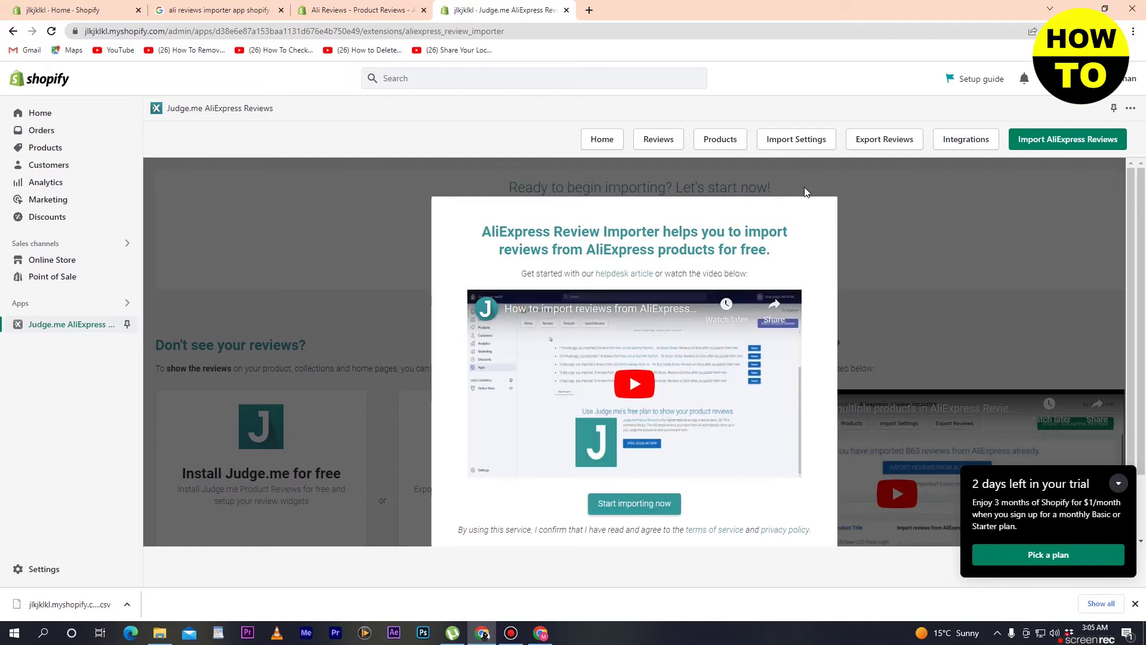
{"action": "left_click", "coordinate": [1068, 149]}
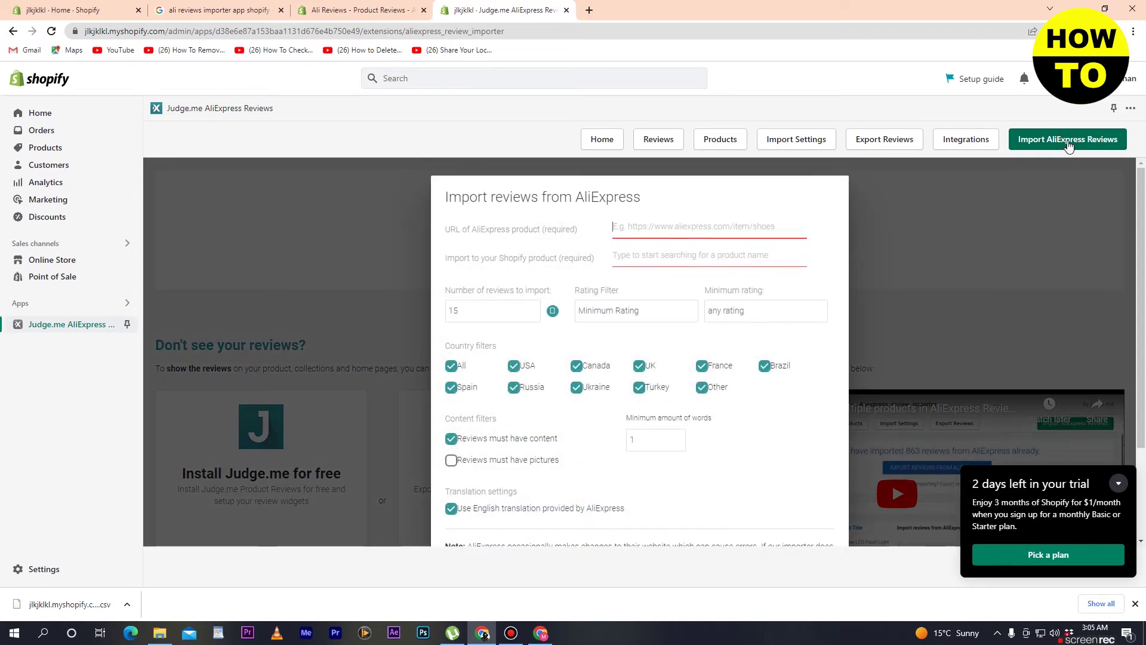
Step: Search the web for "ali express produc import" in a new browser tab
{"action": "left_click", "coordinate": [589, 9]}
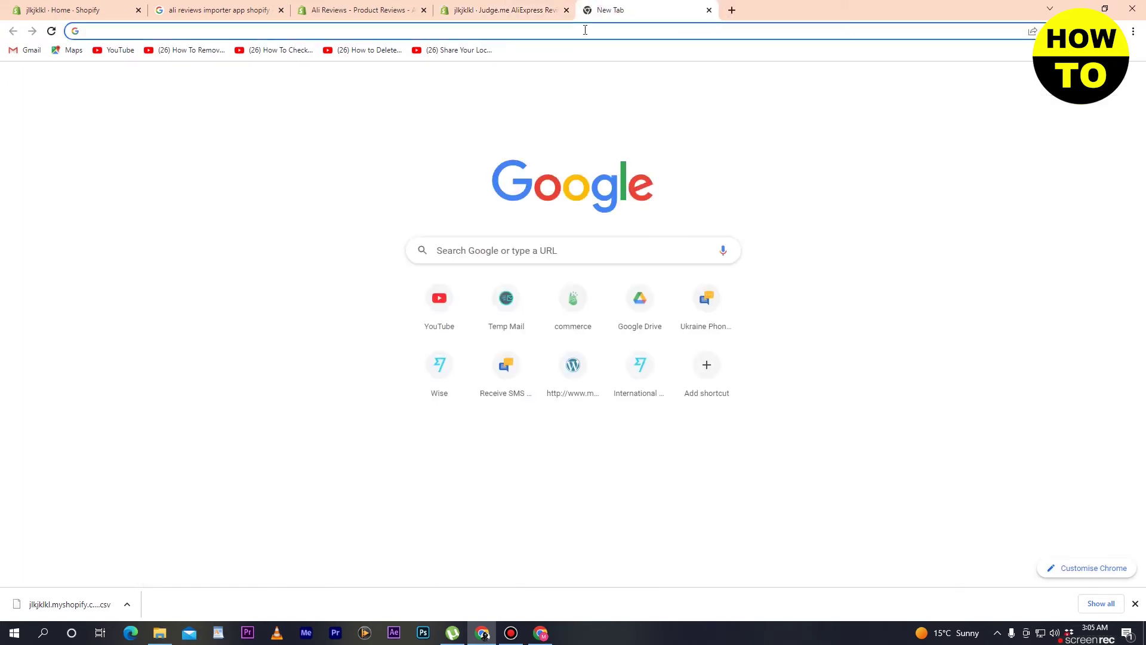
{"action": "left_click", "coordinate": [585, 30]}
{"action": "type", "text": "a"}
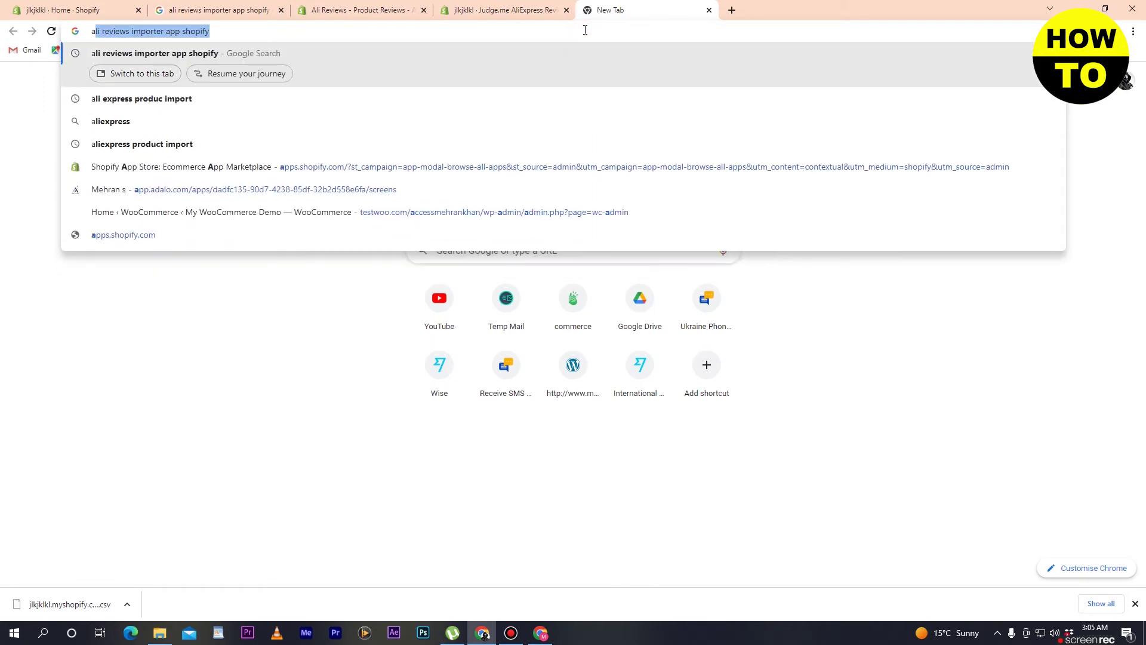
{"action": "type", "text": "li e"}
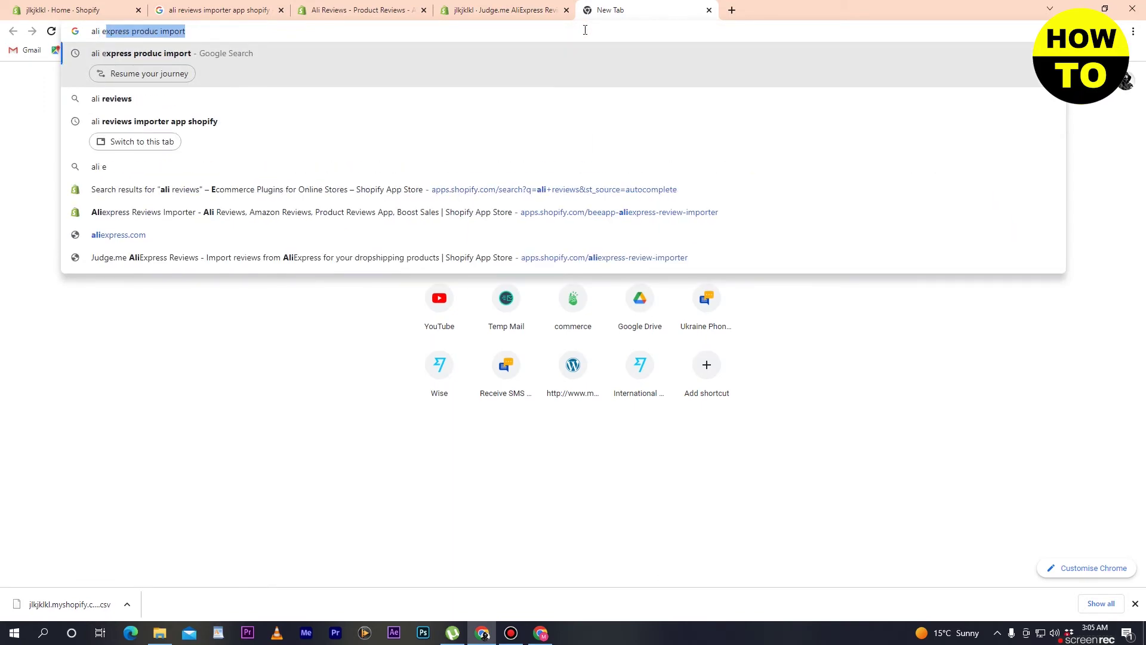
{"action": "type", "text": "xpre"}
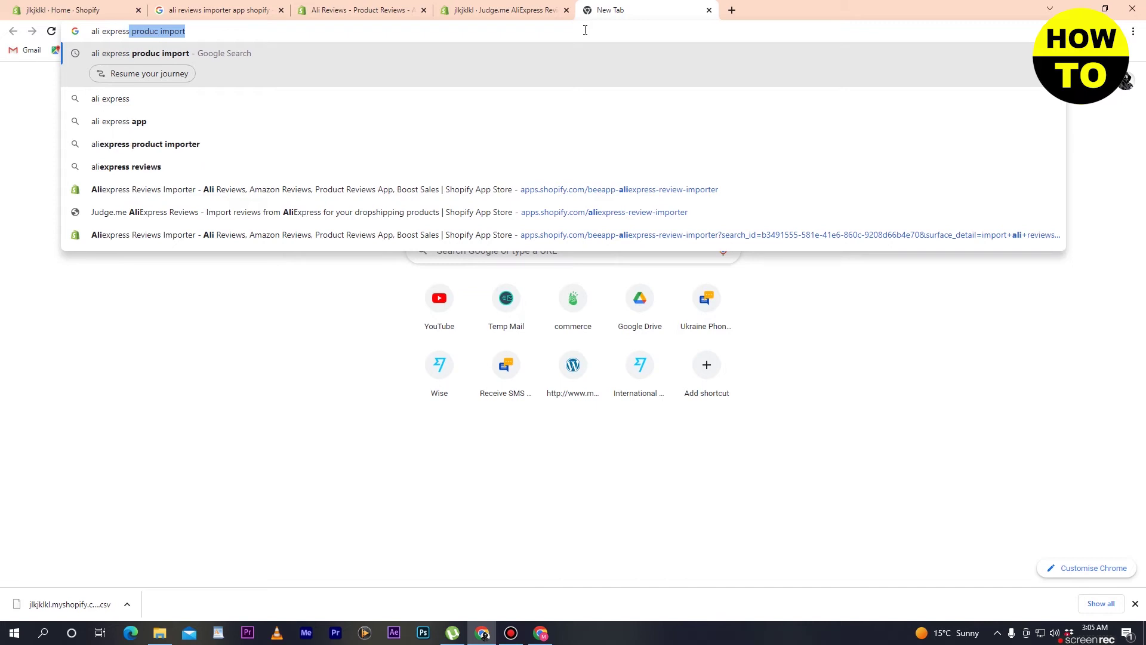
{"action": "type", "text": "s"}
{"action": "key", "text": "Return"}
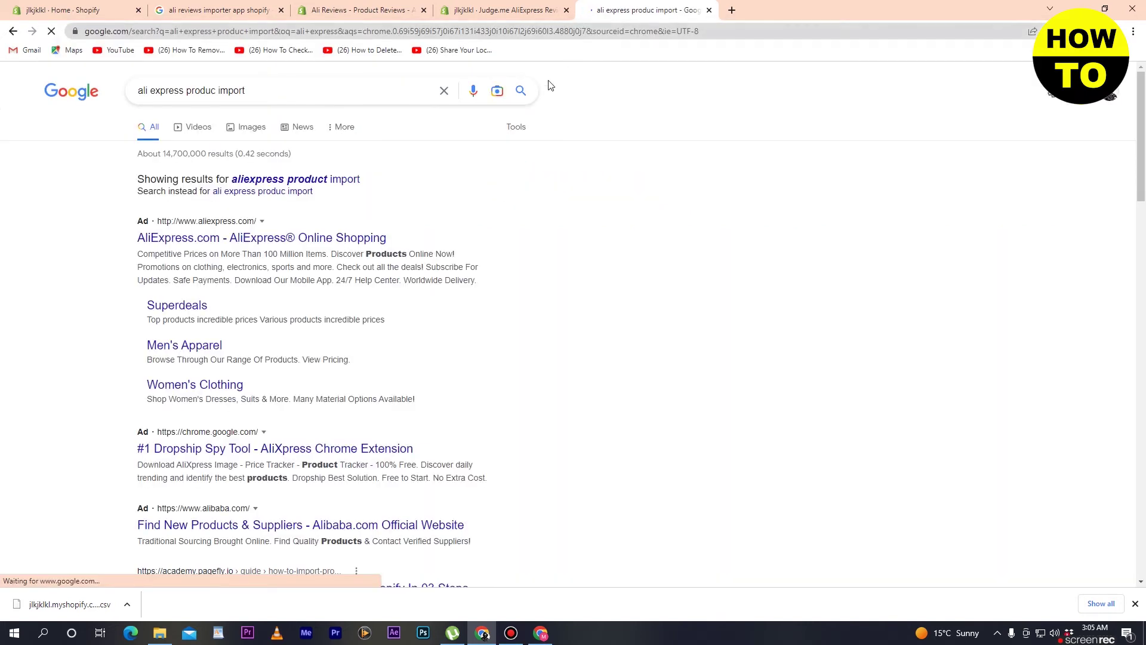
Step: Open the AliExpress Online Shopping site from the sponsored search result
{"action": "right_click", "coordinate": [279, 246]}
{"action": "left_click", "coordinate": [279, 239]}
{"action": "right_click", "coordinate": [278, 238]}
{"action": "left_click", "coordinate": [279, 239]}
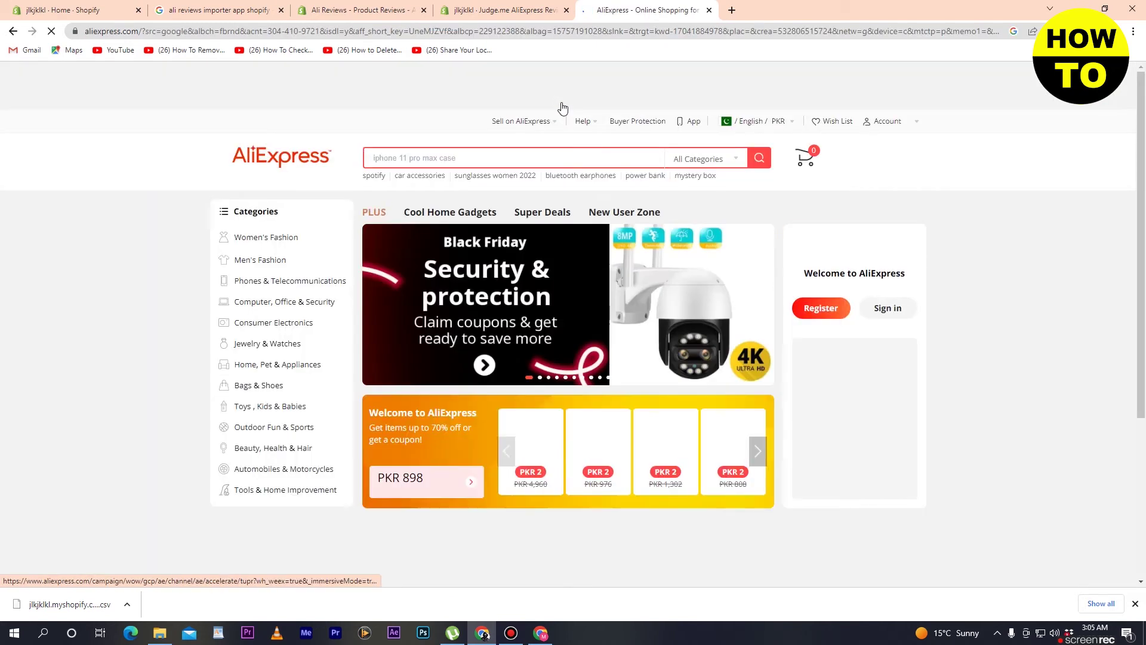
Step: Open the Beauty deals category from the promotional categories on the AliExpress home page
{"action": "scroll", "coordinate": [422, 251], "scroll_direction": "down", "scroll_amount": 7}
{"action": "scroll", "coordinate": [422, 251], "scroll_direction": "down", "scroll_amount": 3}
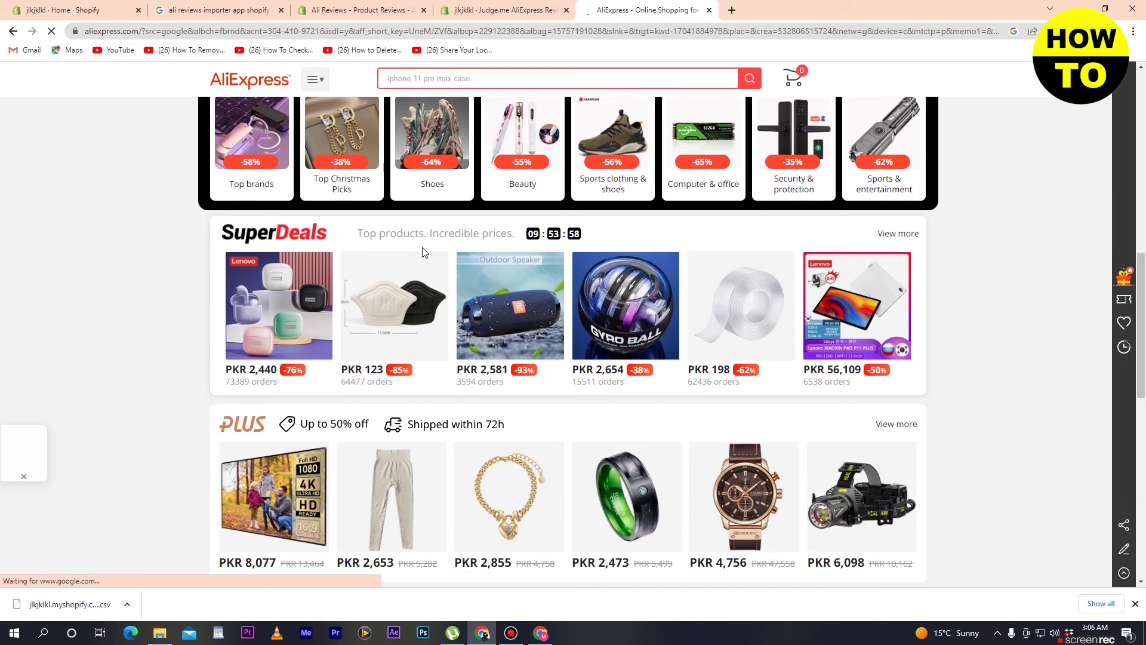
{"action": "scroll", "coordinate": [458, 262], "scroll_direction": "up", "scroll_amount": 2}
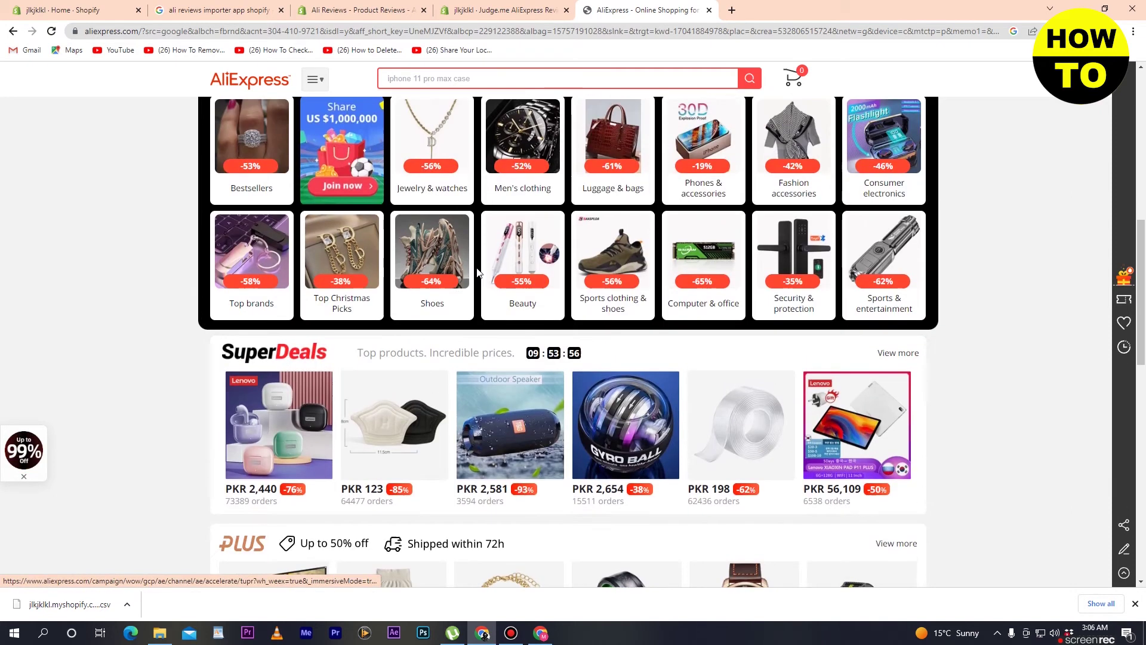
{"action": "left_click", "coordinate": [520, 265]}
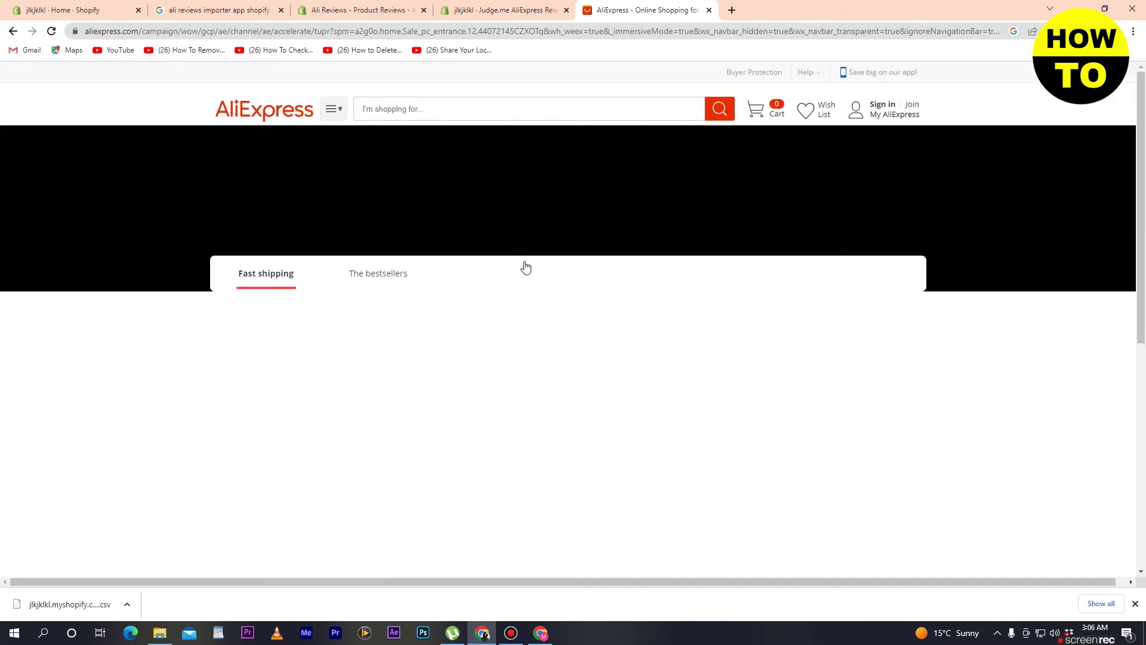
Step: Open the PKR 5,550 ultrasonic beauty facial machine from the Beauty deals in a new tab and switch to it
{"action": "scroll", "coordinate": [525, 266], "scroll_direction": "down", "scroll_amount": 5}
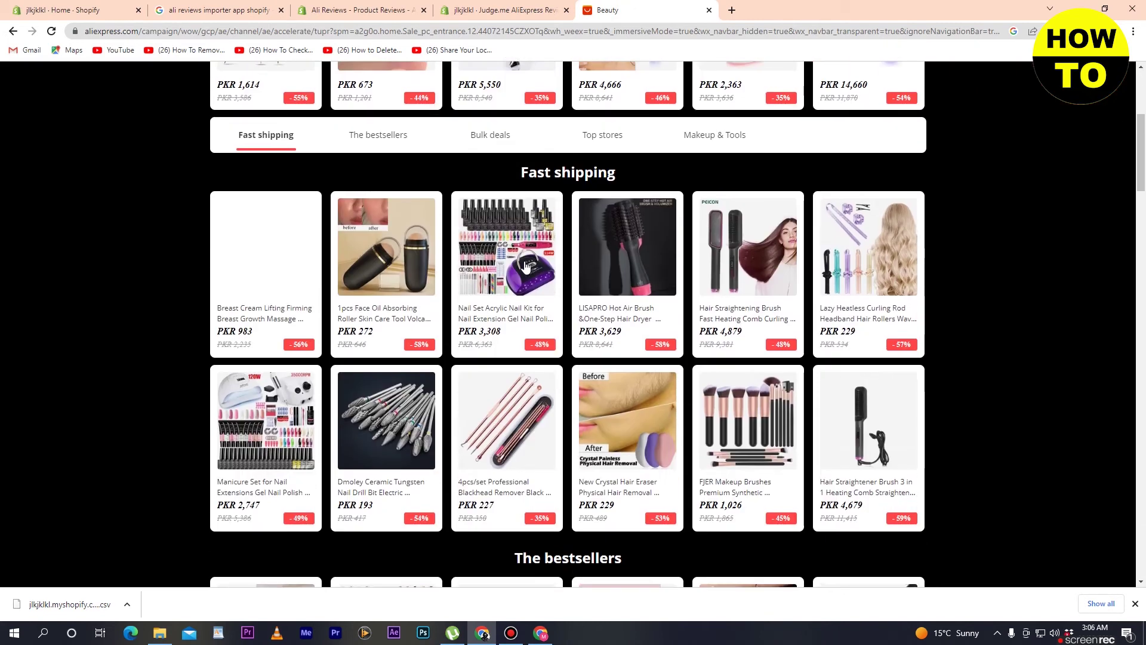
{"action": "scroll", "coordinate": [525, 267], "scroll_direction": "up", "scroll_amount": 3}
{"action": "right_click", "coordinate": [507, 203]}
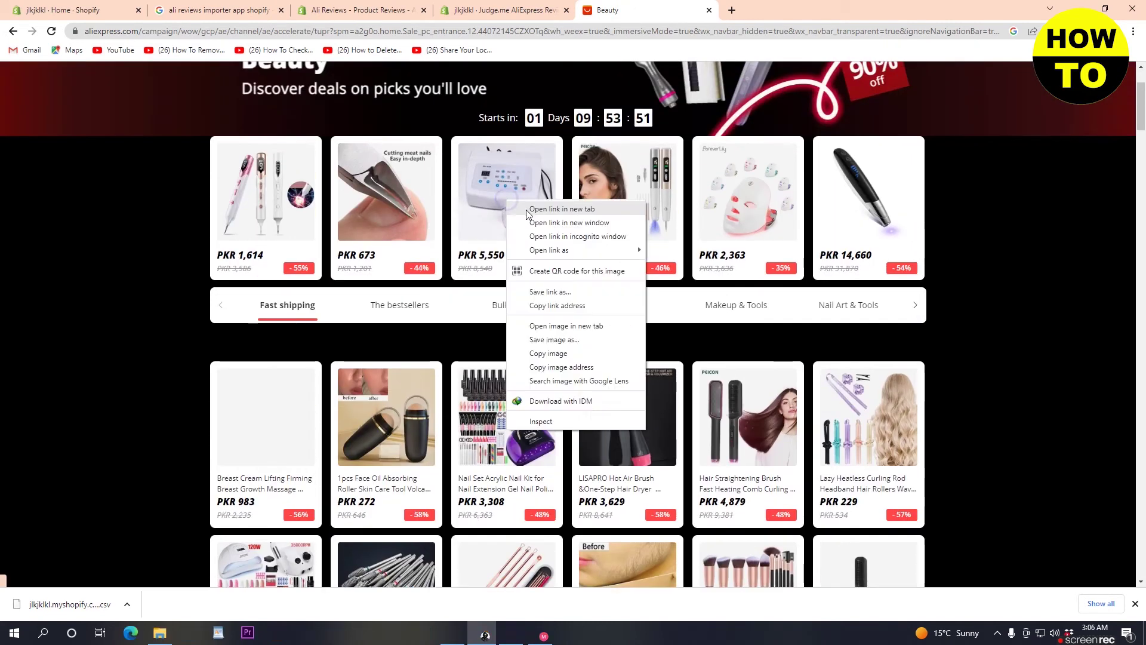
{"action": "left_click", "coordinate": [528, 210]}
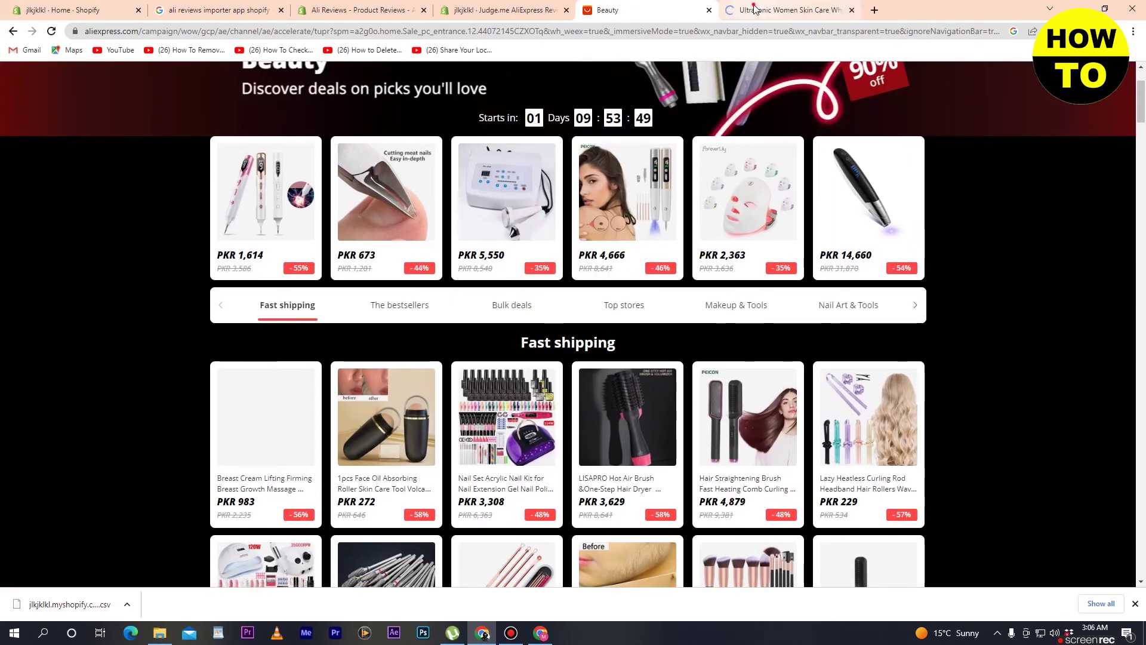
{"action": "left_click", "coordinate": [754, 9]}
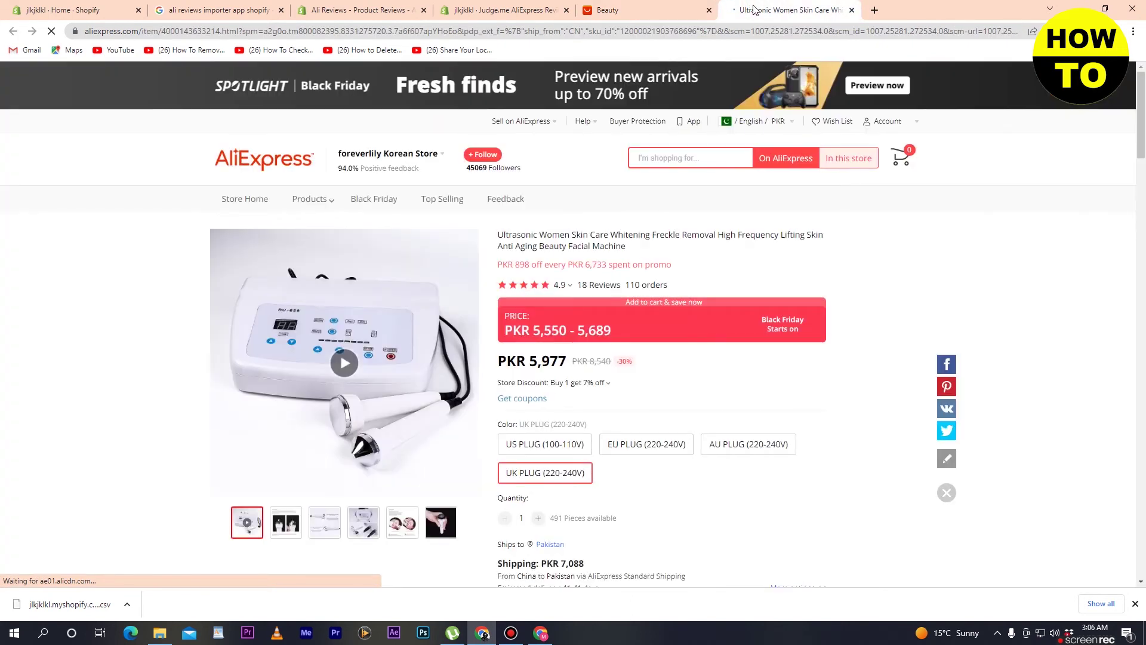
Step: Copy the ultrasonic facial machine's page address and paste it as the AliExpress product URL in the Judge.me import form
{"action": "scroll", "coordinate": [515, 372], "scroll_direction": "down", "scroll_amount": 4}
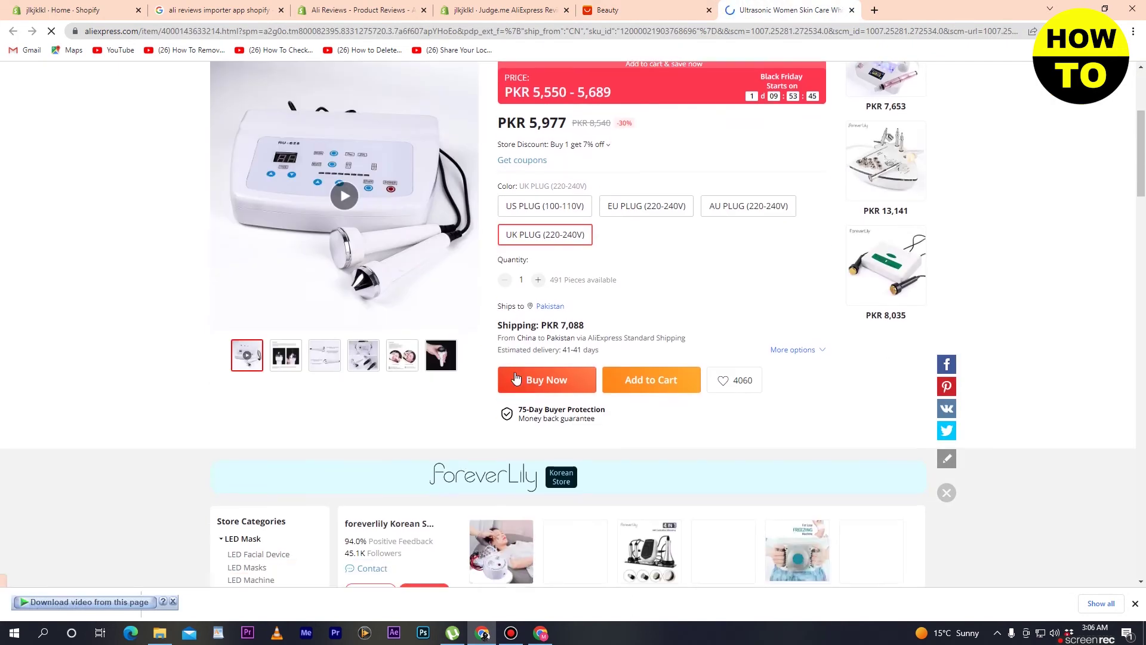
{"action": "scroll", "coordinate": [516, 379], "scroll_direction": "up", "scroll_amount": 4}
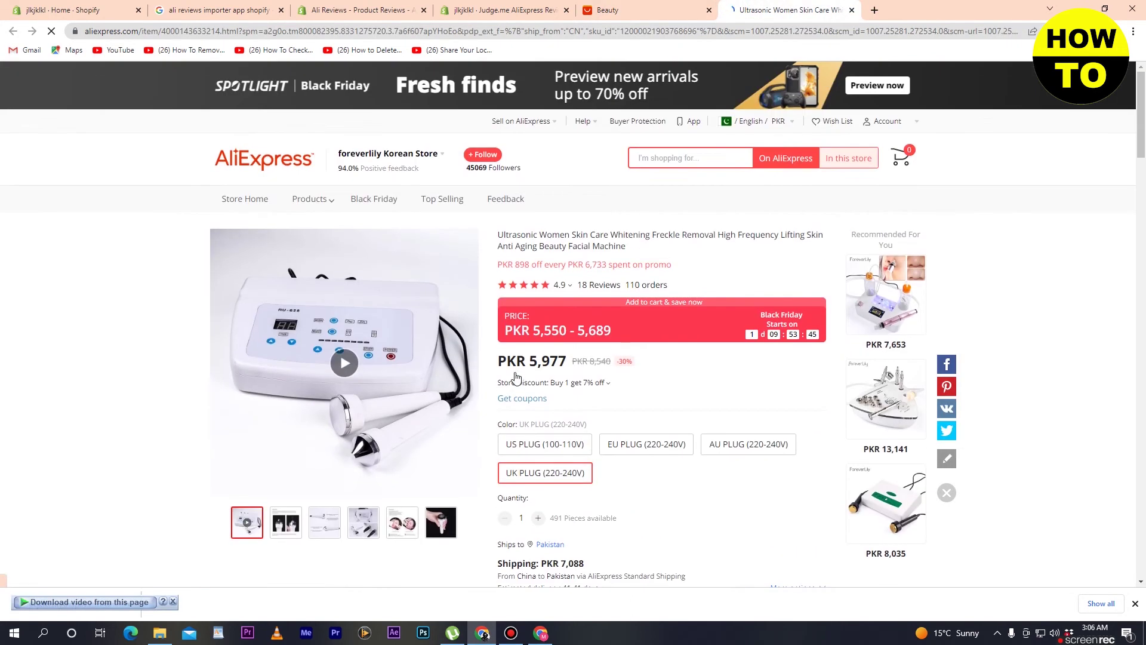
{"action": "left_click", "coordinate": [369, 31]}
{"action": "right_click", "coordinate": [369, 31]}
{"action": "left_click", "coordinate": [398, 112]}
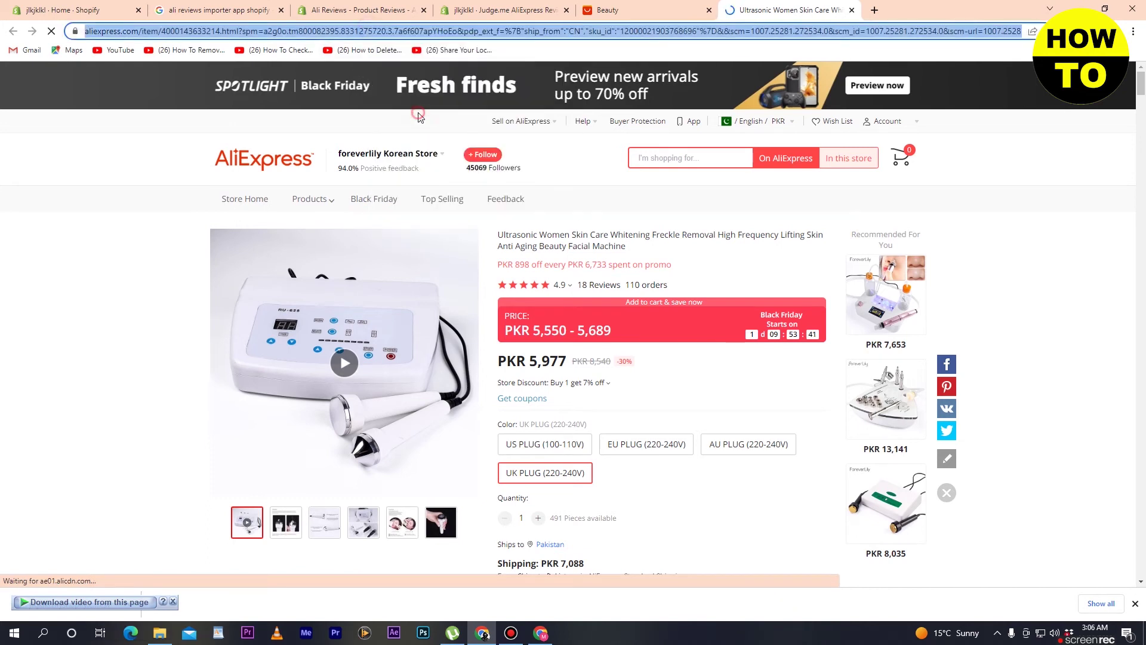
{"action": "left_click", "coordinate": [388, 5]}
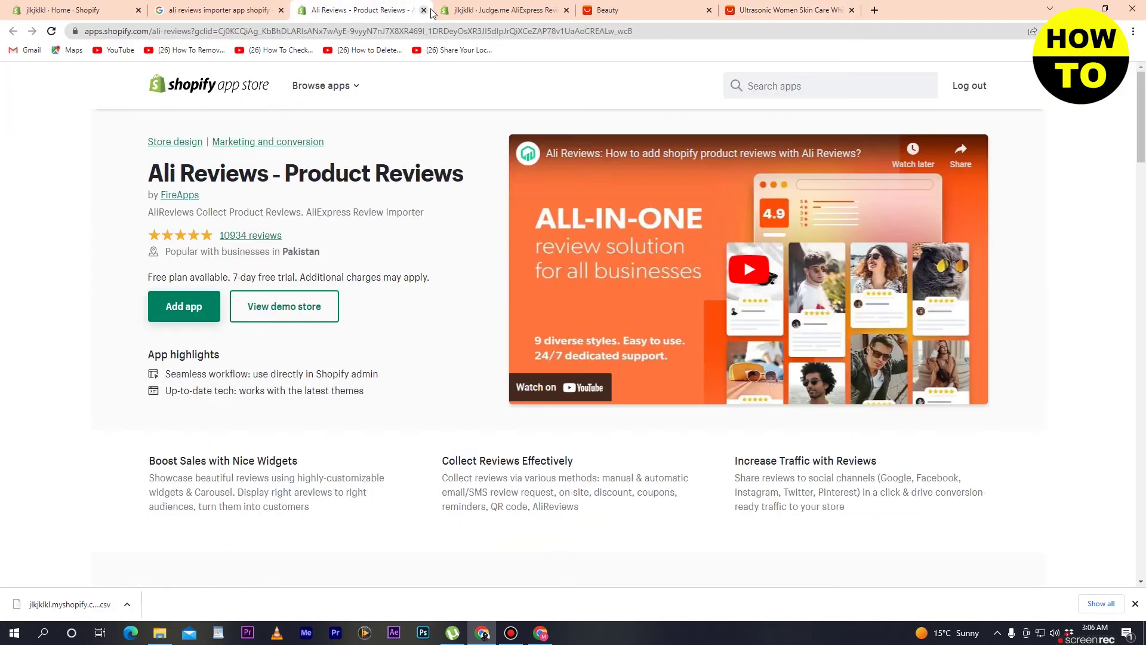
{"action": "left_click", "coordinate": [484, 11]}
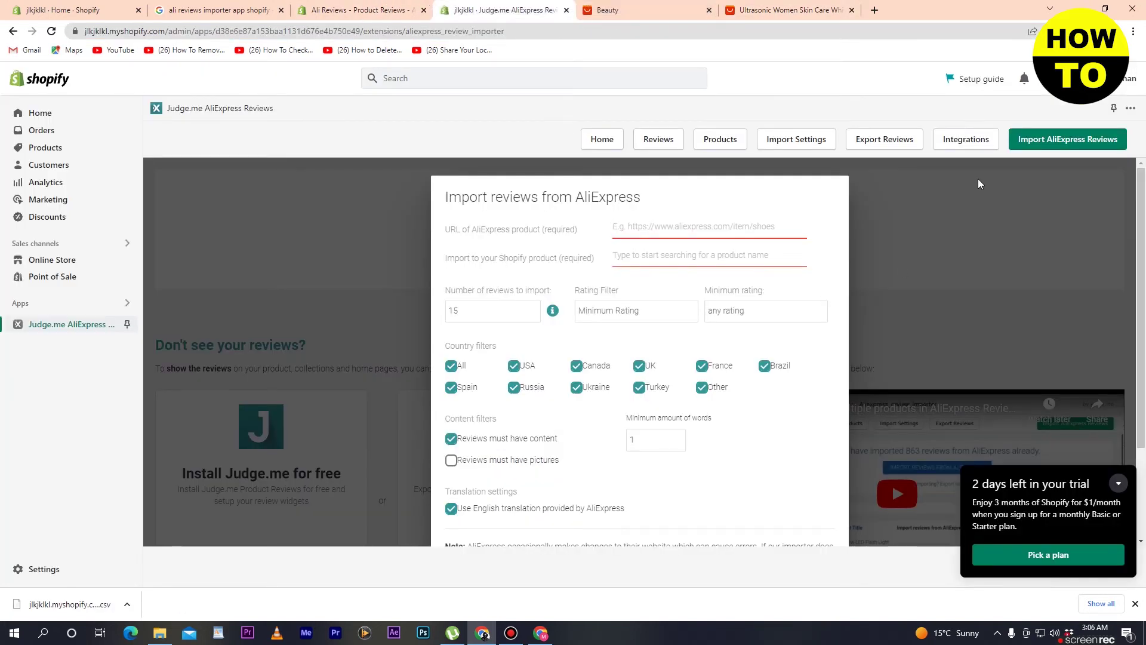
{"action": "right_click", "coordinate": [648, 231]}
{"action": "left_click", "coordinate": [701, 322]}
{"action": "left_click", "coordinate": [667, 255]}
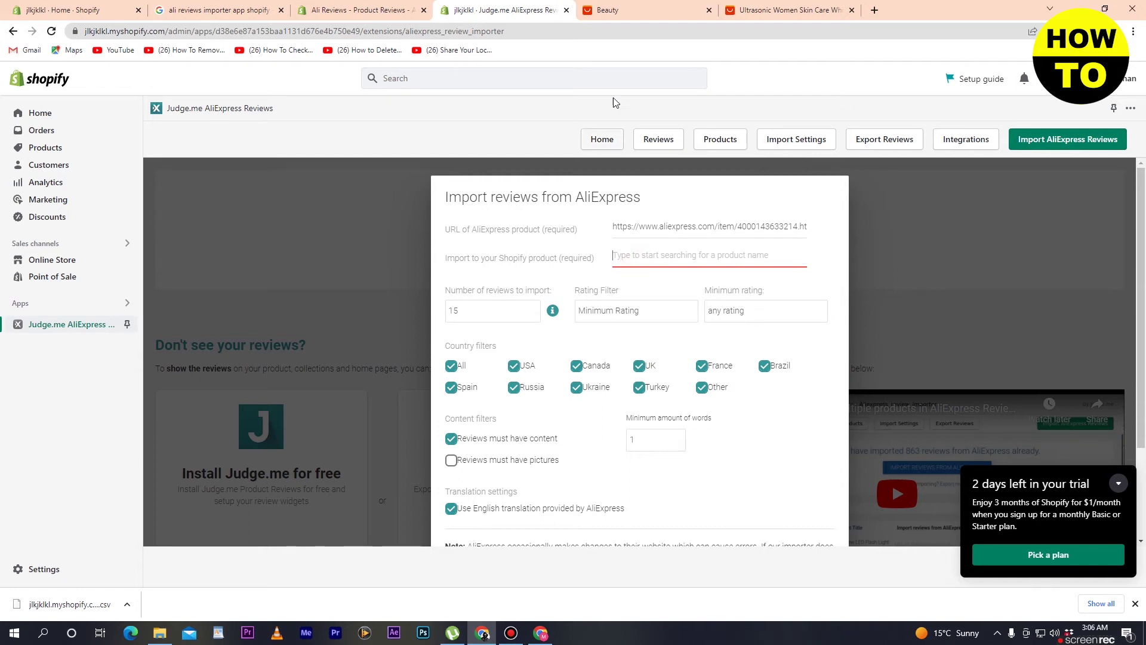
Step: Check the AliExpress product and Beauty pages, and enter "beauty pdc" as the Shopify product to import to
{"action": "left_click", "coordinate": [734, 5]}
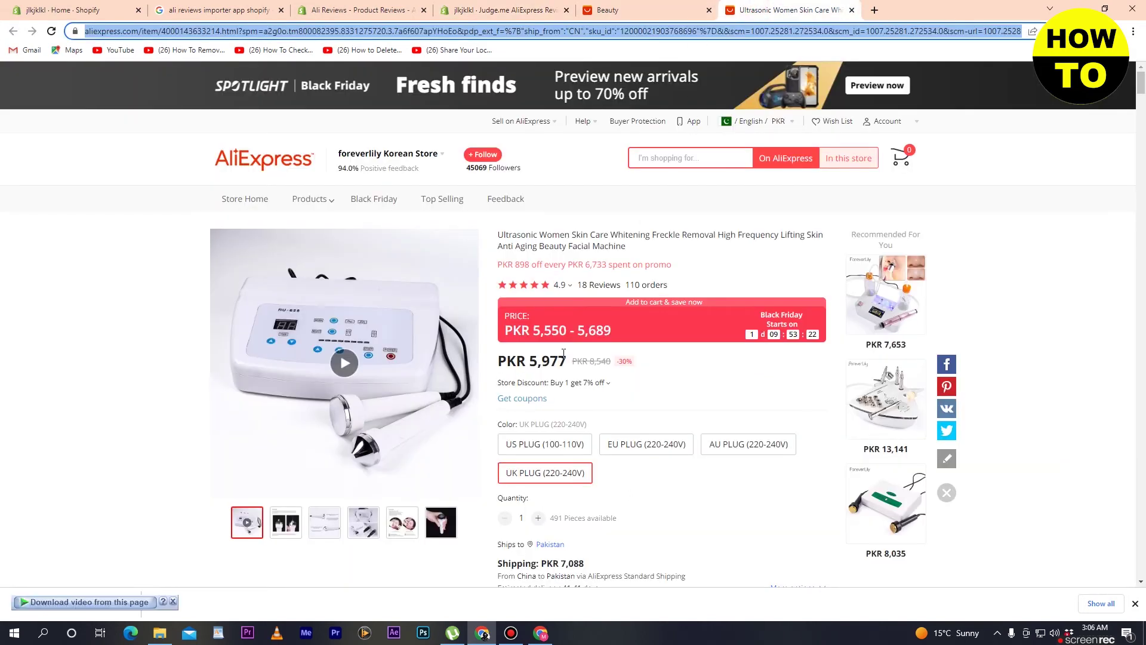
{"action": "scroll", "coordinate": [680, 249], "scroll_direction": "down", "scroll_amount": 4}
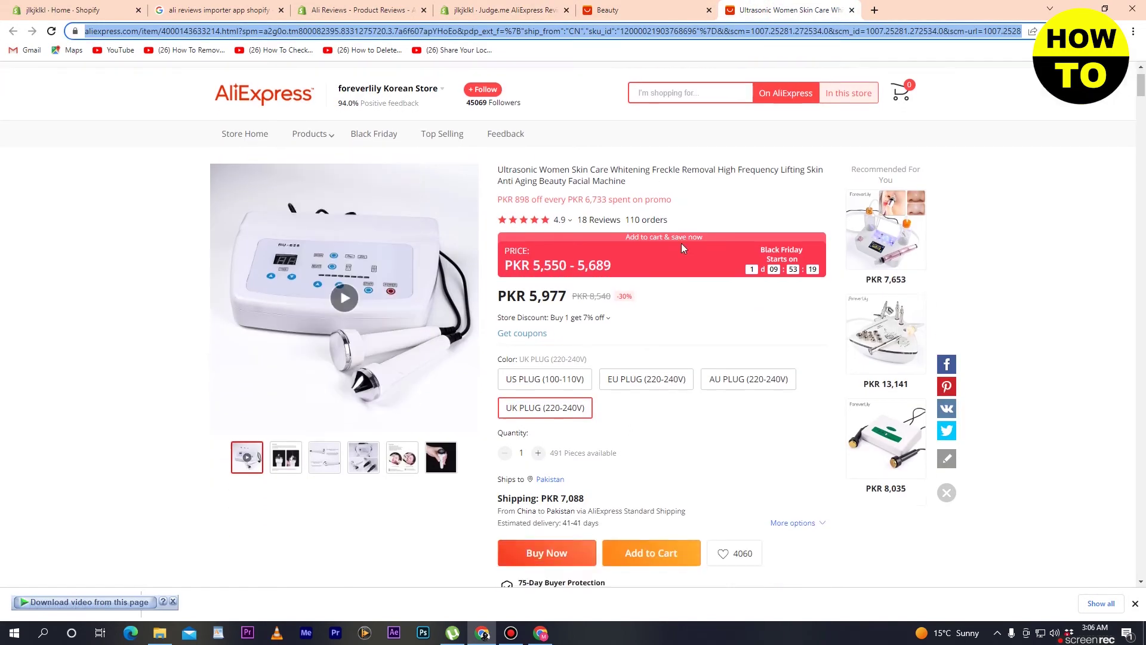
{"action": "scroll", "coordinate": [583, 299], "scroll_direction": "up", "scroll_amount": 4}
{"action": "left_click", "coordinate": [600, 10]}
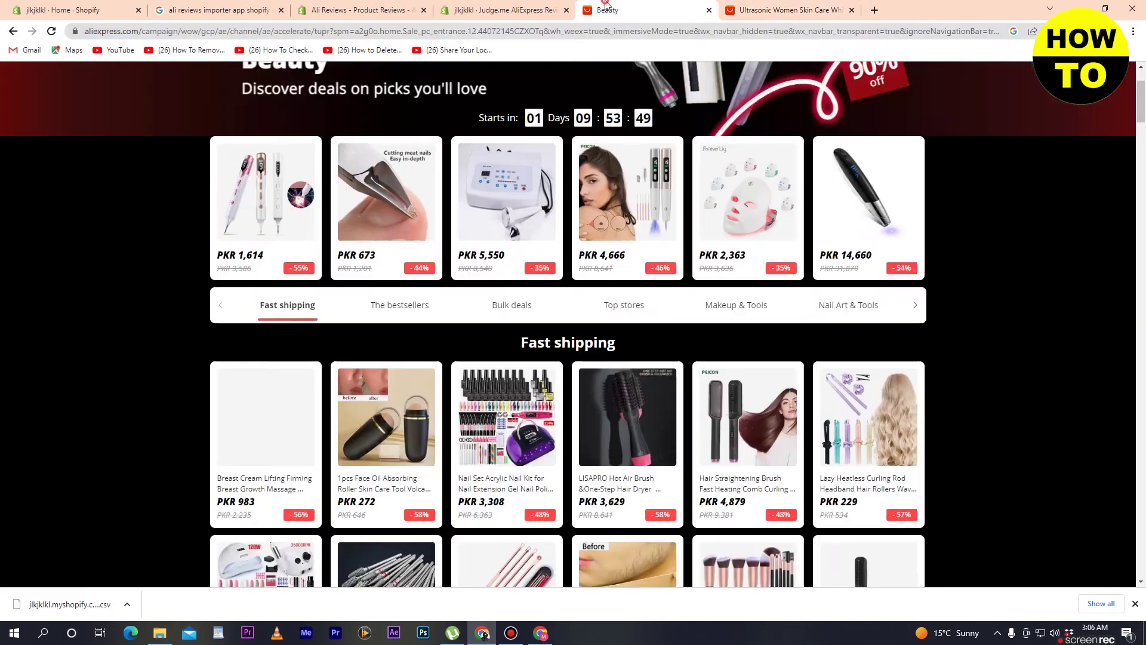
{"action": "left_click", "coordinate": [484, 5]}
{"action": "left_click", "coordinate": [650, 258]}
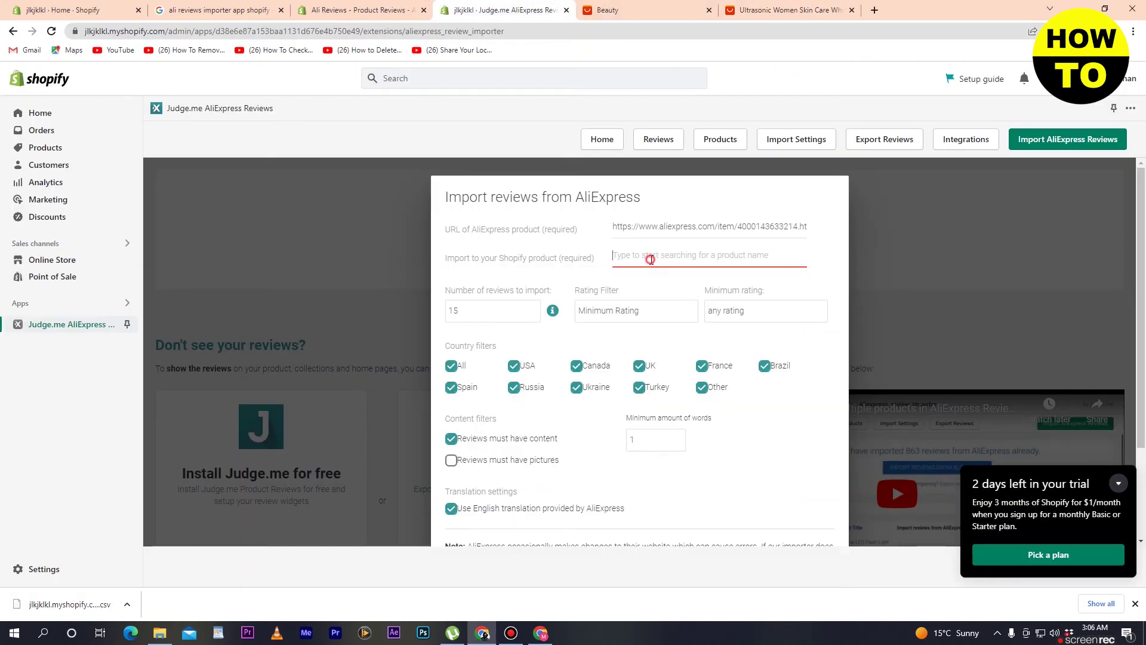
{"action": "type", "text": "beauty pdc"}
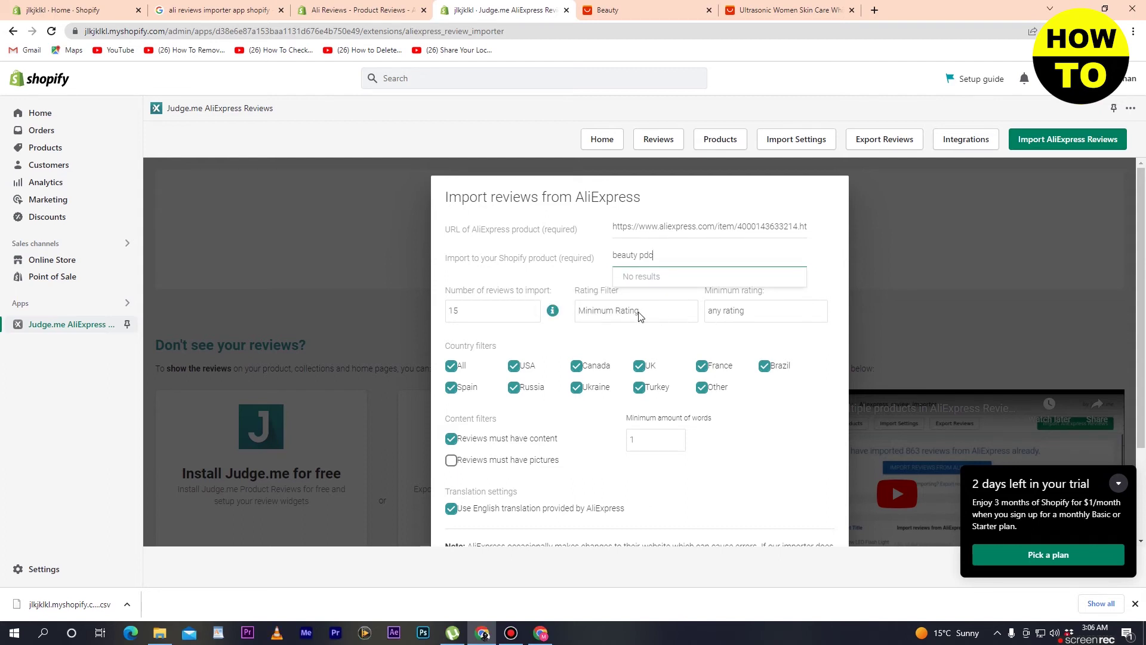
{"action": "left_click", "coordinate": [639, 315]}
{"action": "left_click", "coordinate": [639, 338]}
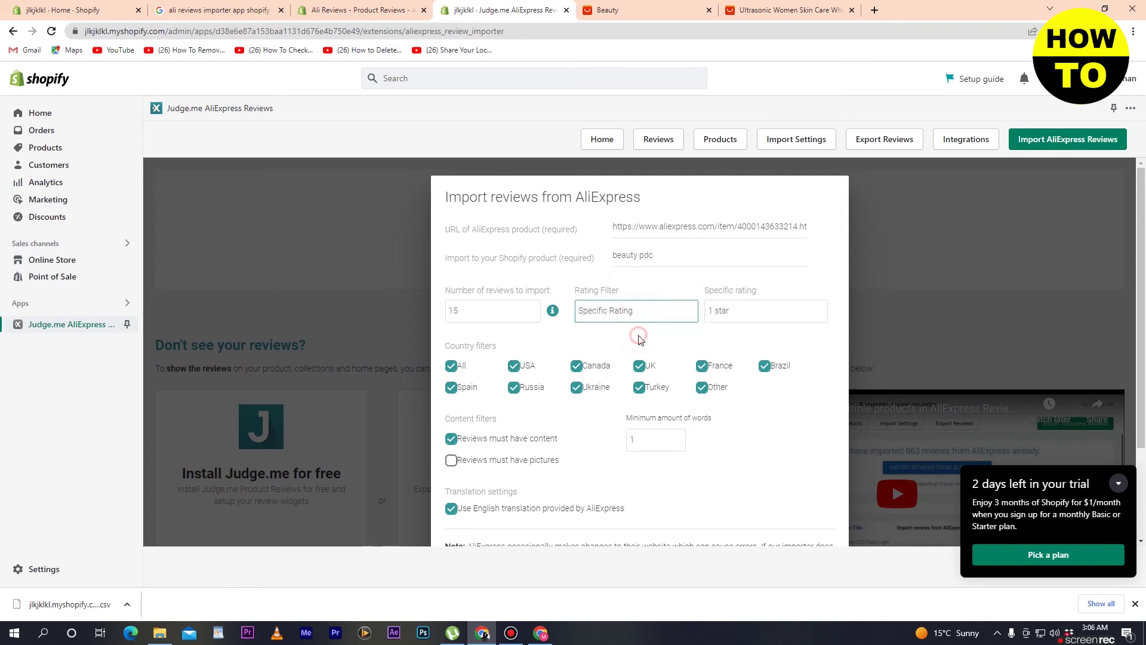
{"action": "left_click", "coordinate": [660, 318]}
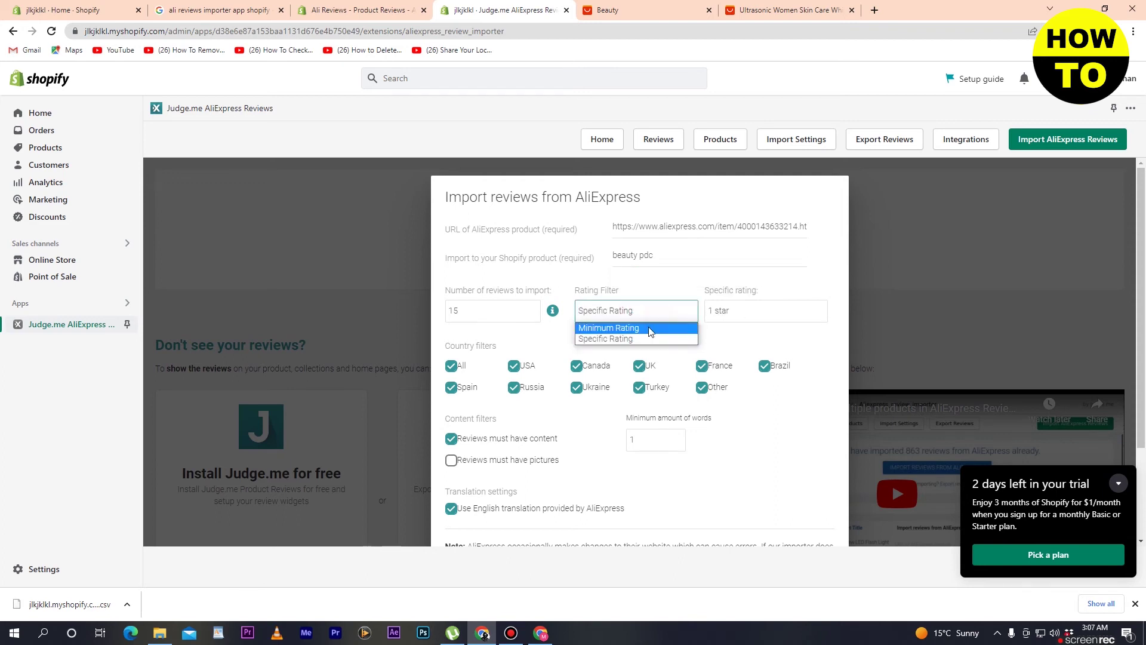
{"action": "left_click", "coordinate": [650, 329]}
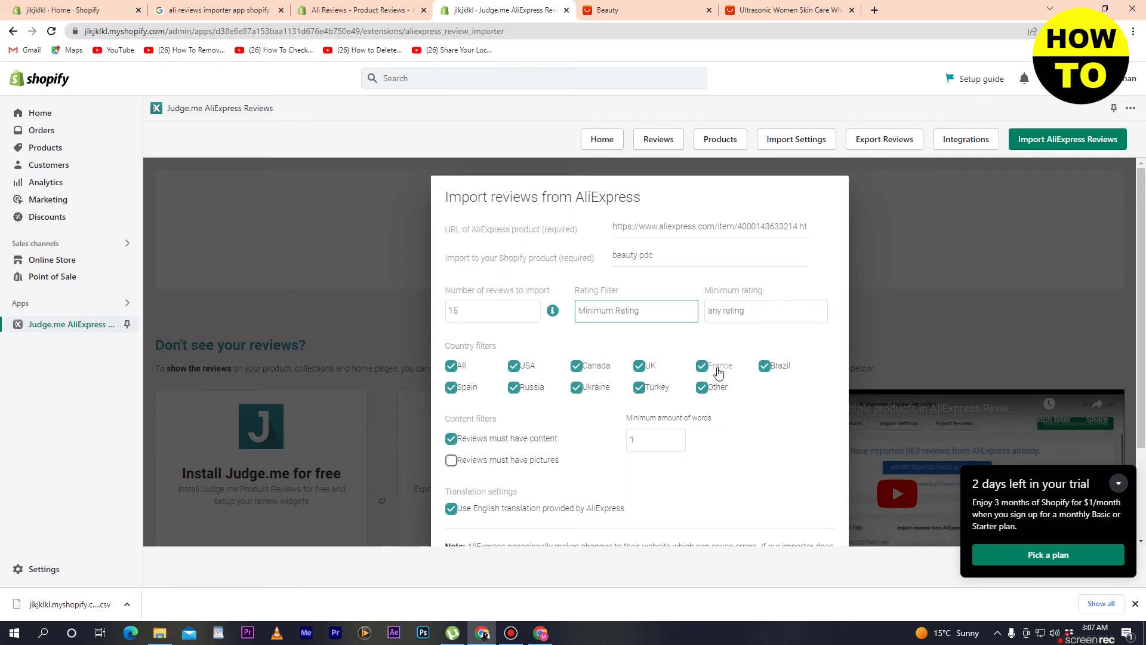
Step: Require reviews to have pictures and a minimum of 2 words, and save the settings as new default import settings
{"action": "scroll", "coordinate": [671, 376], "scroll_direction": "down", "scroll_amount": 2}
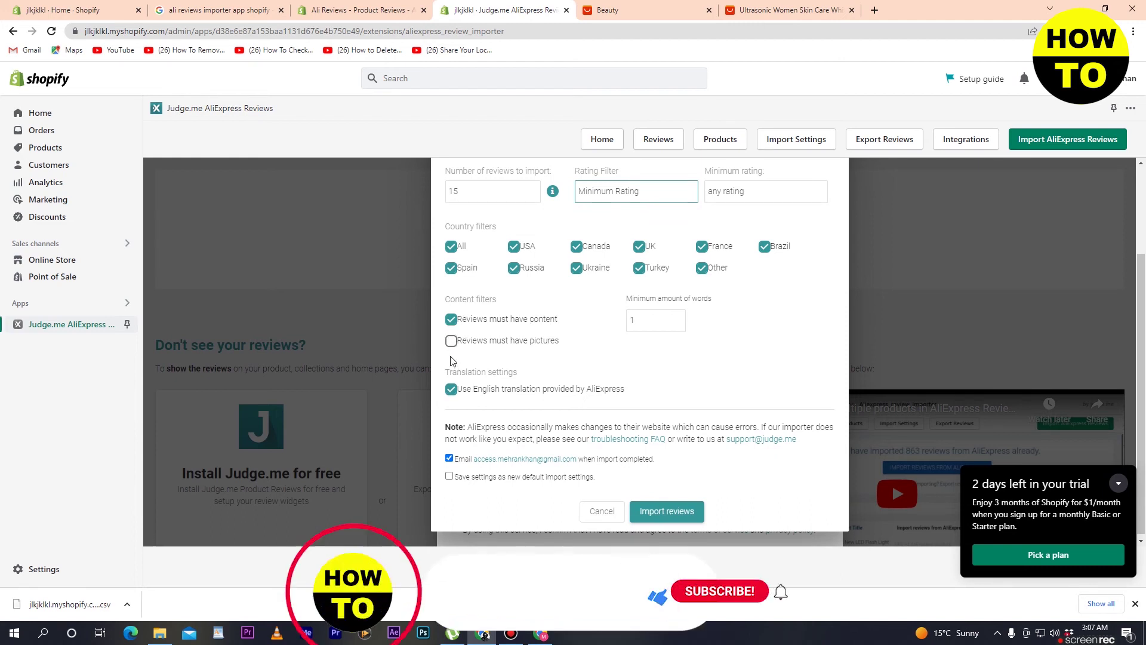
{"action": "left_click", "coordinate": [451, 343]}
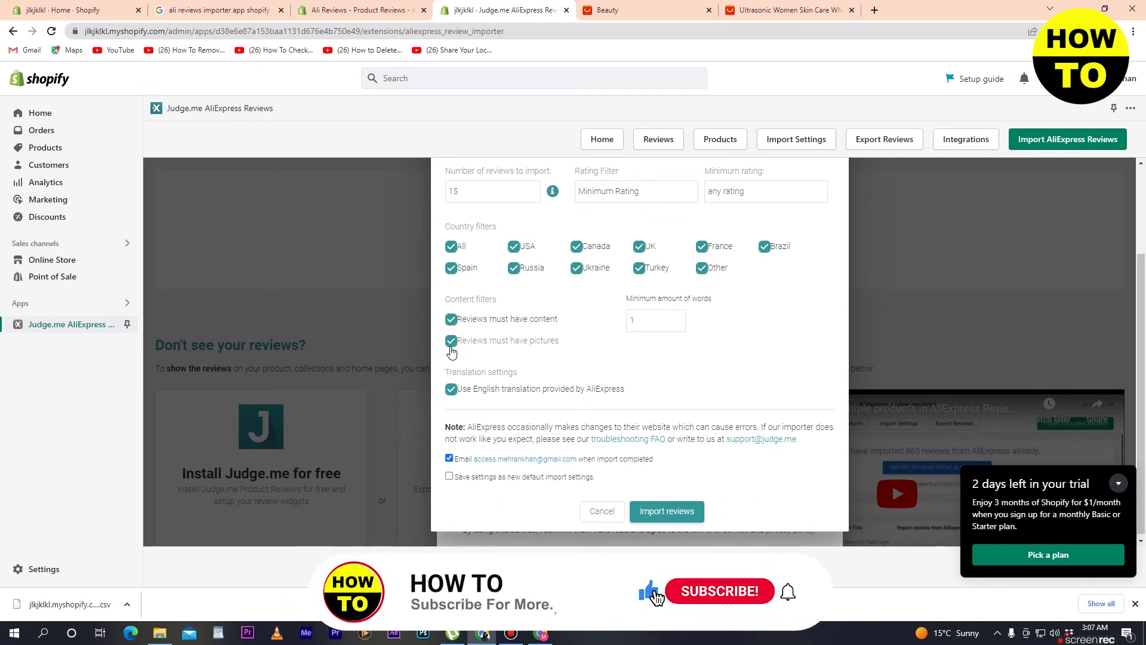
{"action": "left_click", "coordinate": [677, 317]}
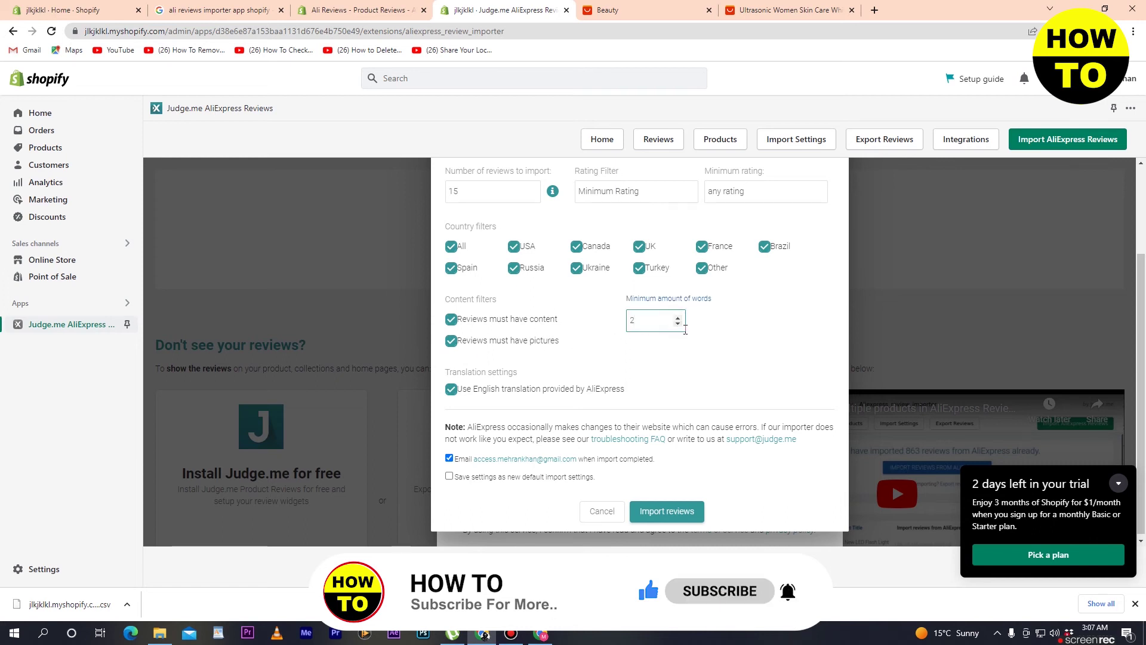
{"action": "scroll", "coordinate": [673, 330], "scroll_direction": "down", "scroll_amount": 1}
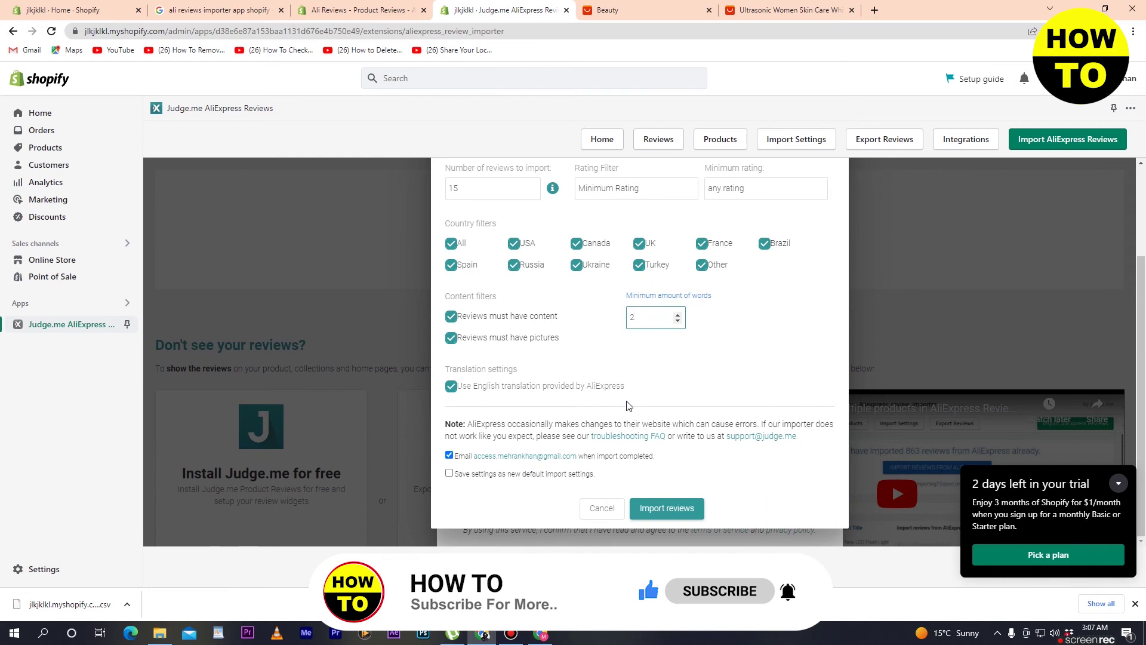
{"action": "left_click", "coordinate": [449, 474]}
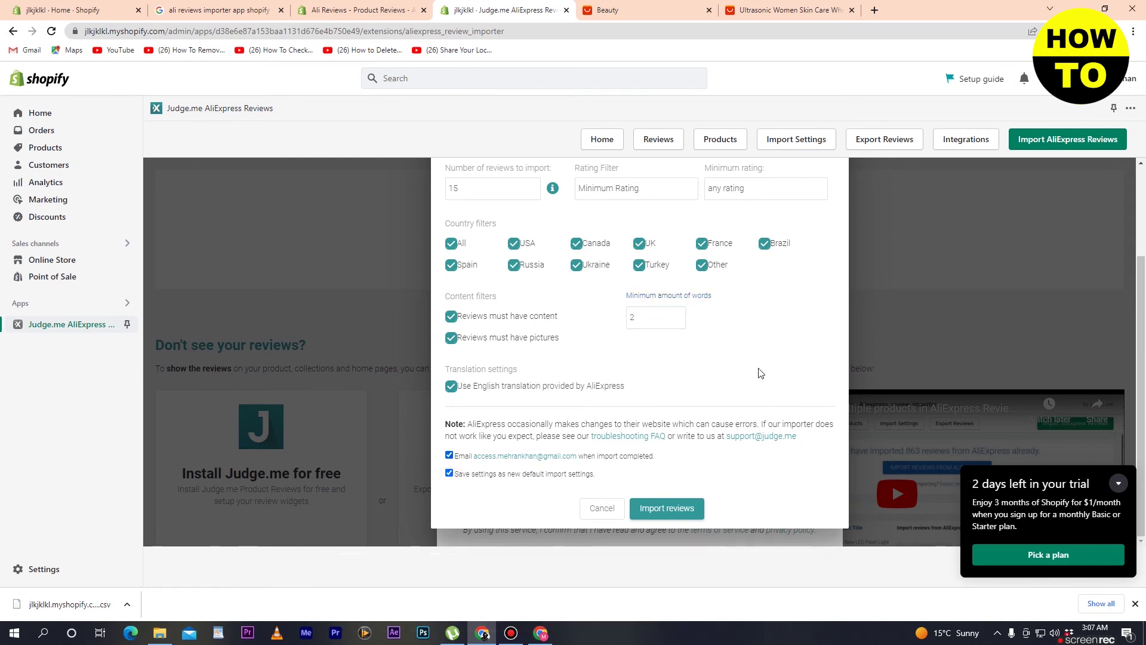
Step: Try to import the reviews for "beauty pdc" and close the import form
{"action": "left_click", "coordinate": [681, 509]}
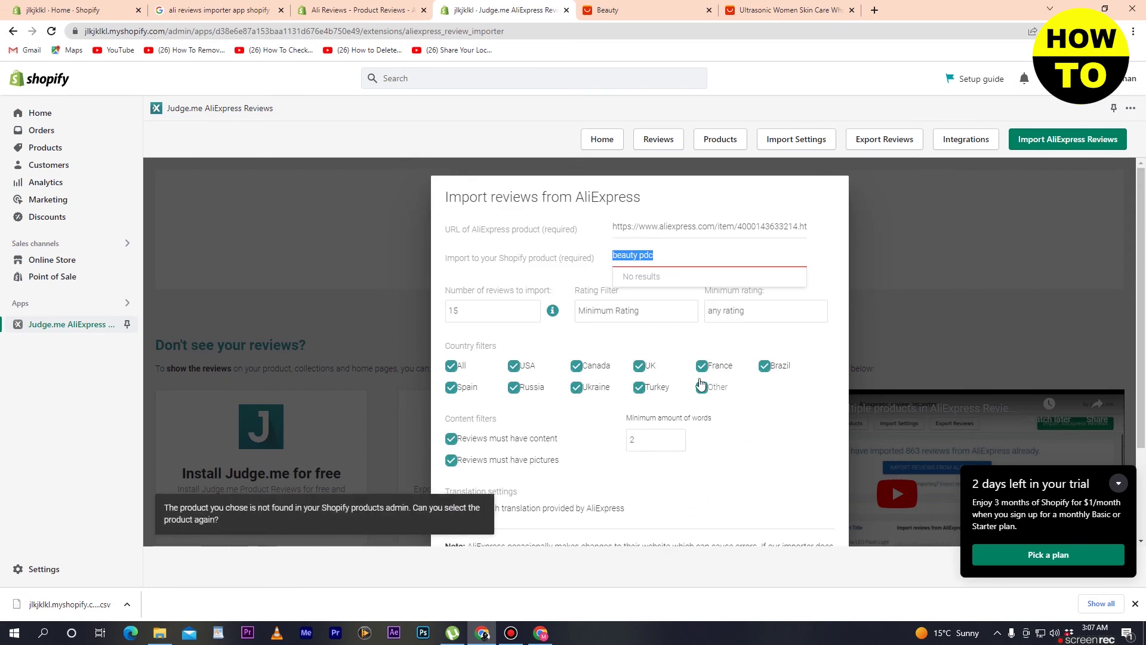
{"action": "left_click", "coordinate": [872, 178]}
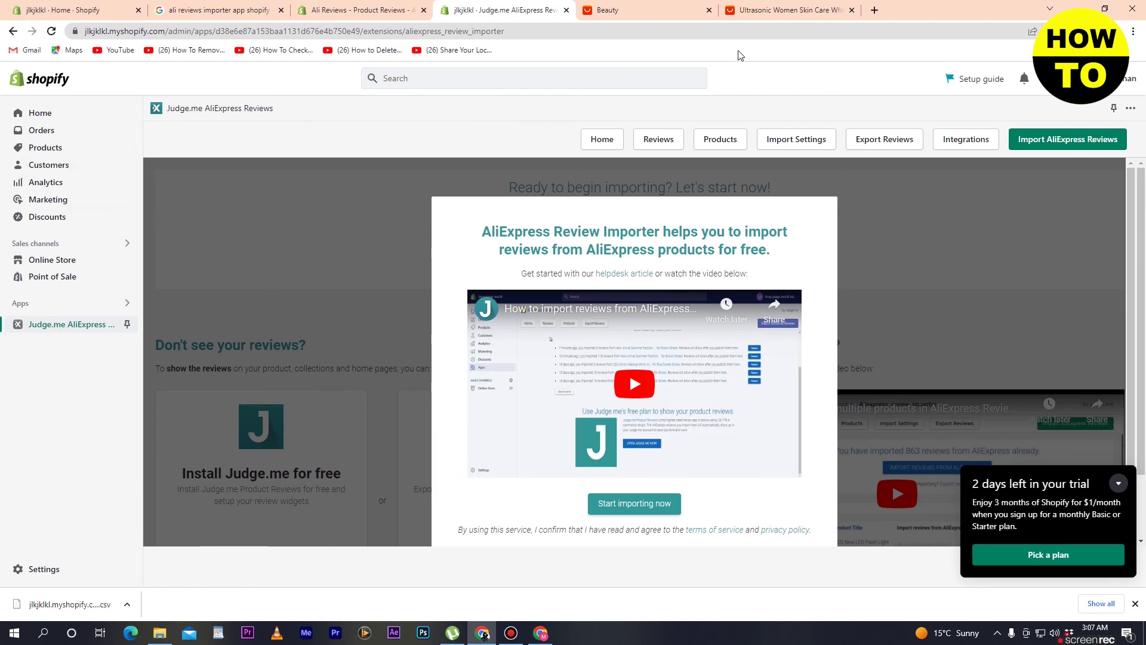
Step: Open the Lady Menstrual Heating Pad from the ultrasonic machine's product description and copy its page address
{"action": "left_click", "coordinate": [782, 10]}
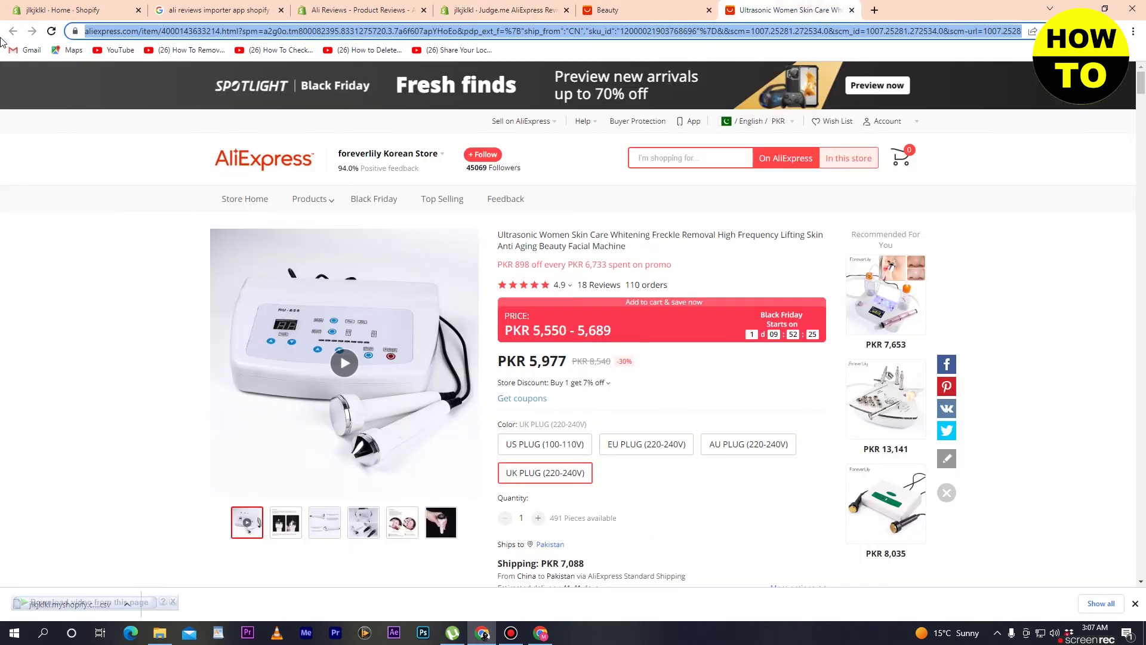
{"action": "scroll", "coordinate": [477, 239], "scroll_direction": "down", "scroll_amount": 8}
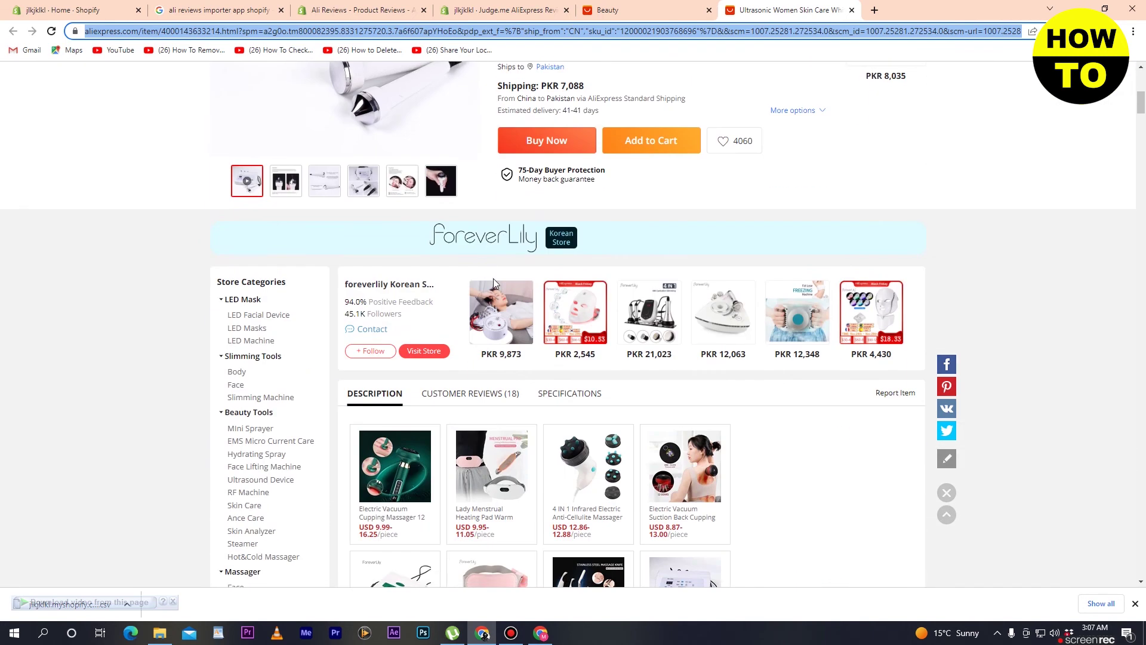
{"action": "left_click", "coordinate": [472, 475]}
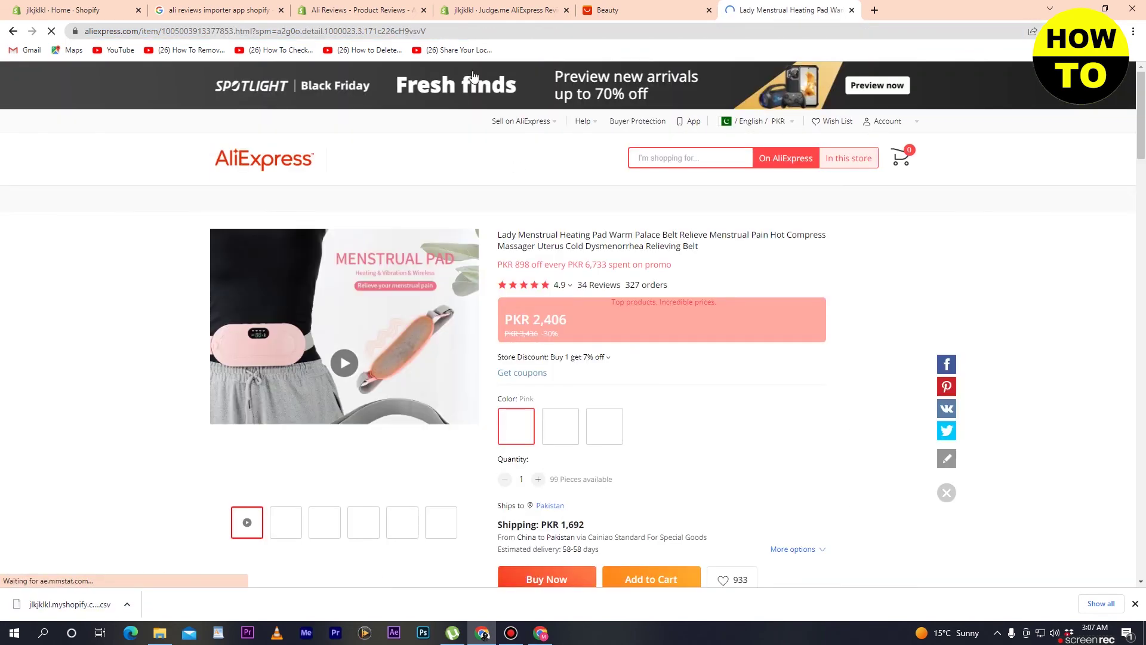
{"action": "left_click", "coordinate": [419, 30]}
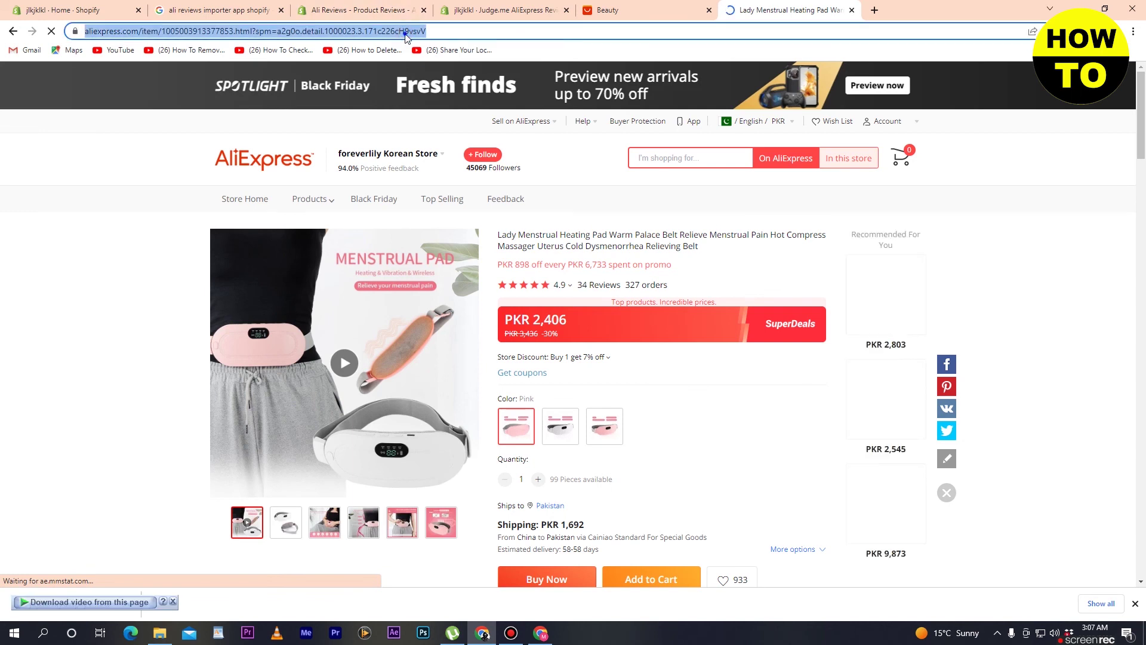
{"action": "right_click", "coordinate": [411, 33]}
{"action": "left_click", "coordinate": [435, 118]}
{"action": "left_click", "coordinate": [608, 10]}
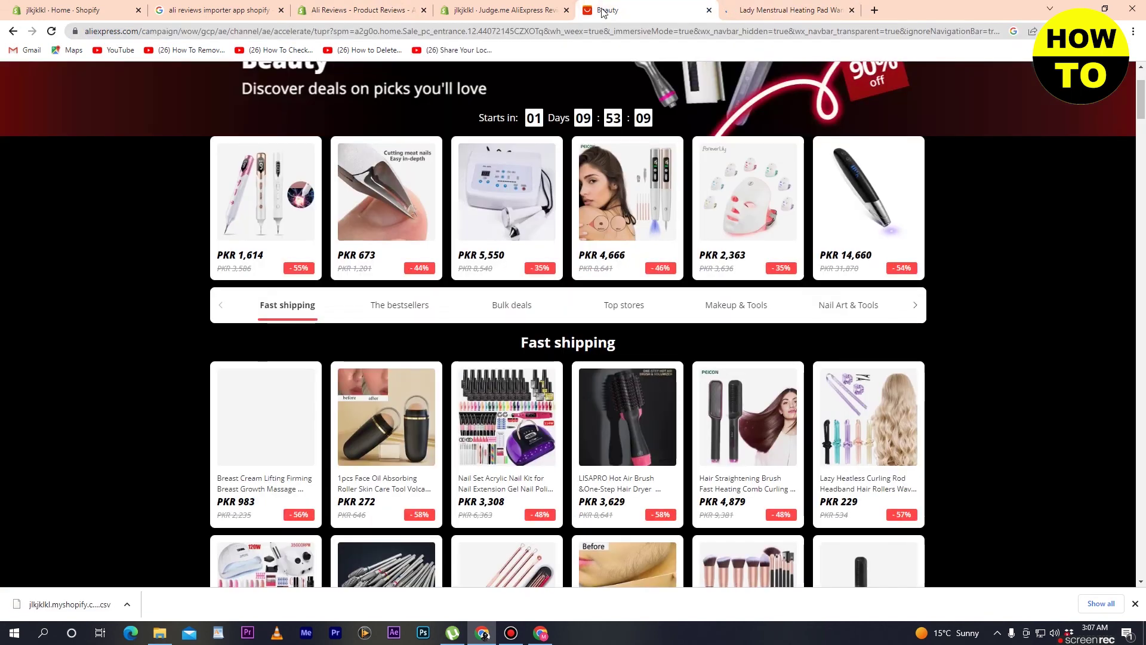
{"action": "left_click", "coordinate": [504, 10]}
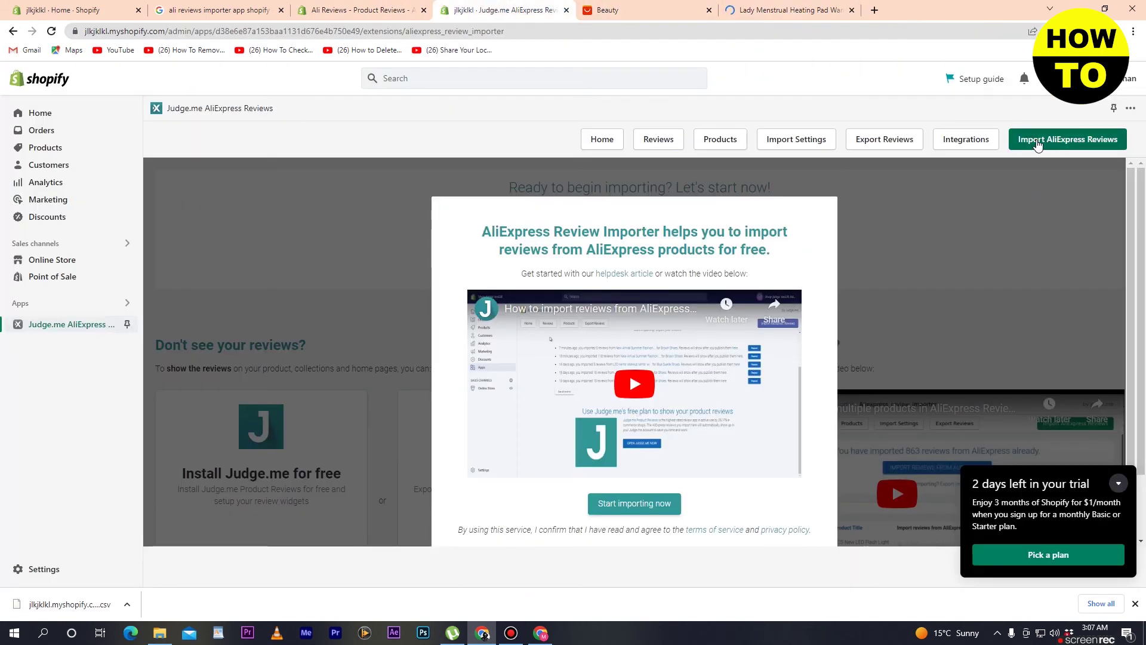
{"action": "left_click", "coordinate": [1067, 140]}
{"action": "right_click", "coordinate": [702, 230]}
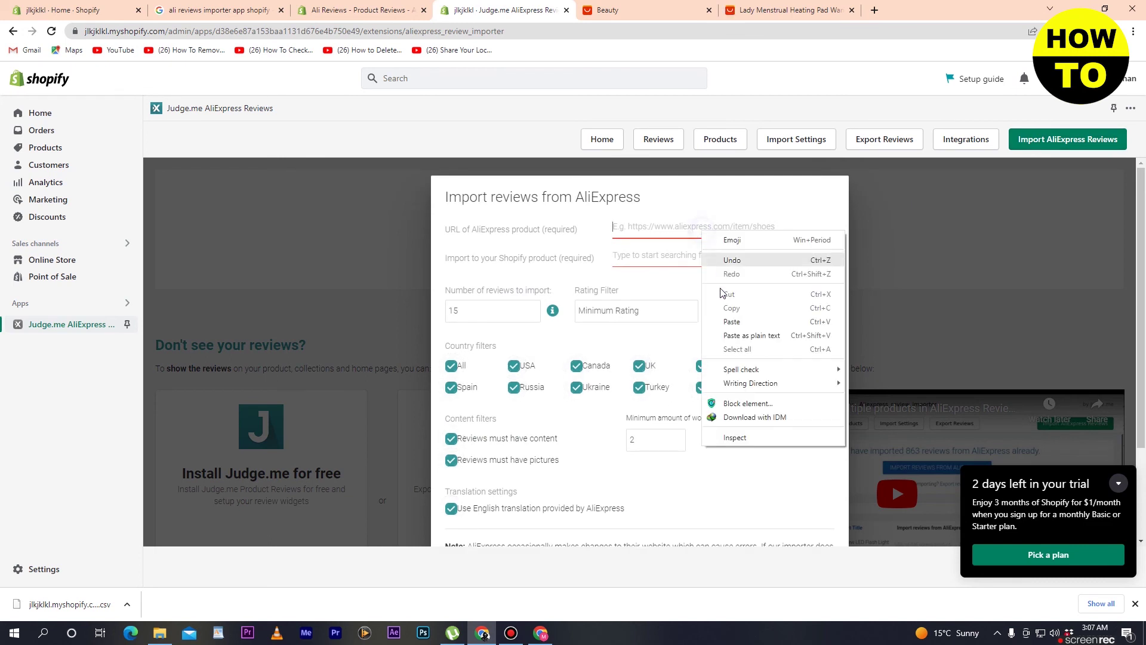
{"action": "left_click", "coordinate": [733, 325]}
{"action": "left_click", "coordinate": [641, 255]}
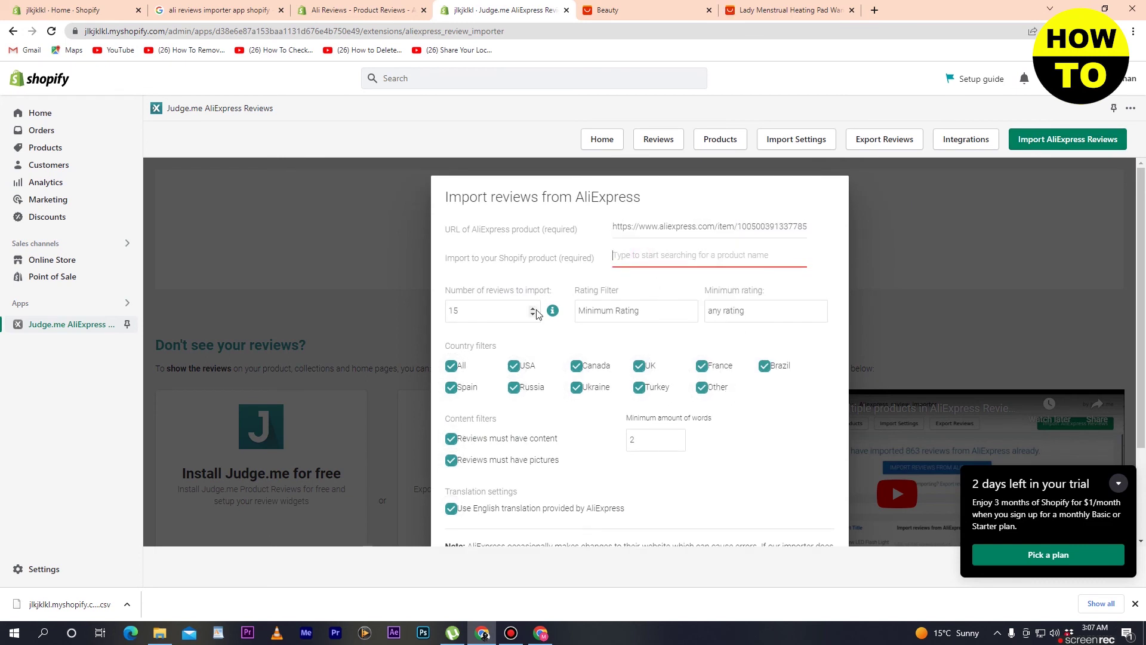
{"action": "left_click", "coordinate": [500, 308]}
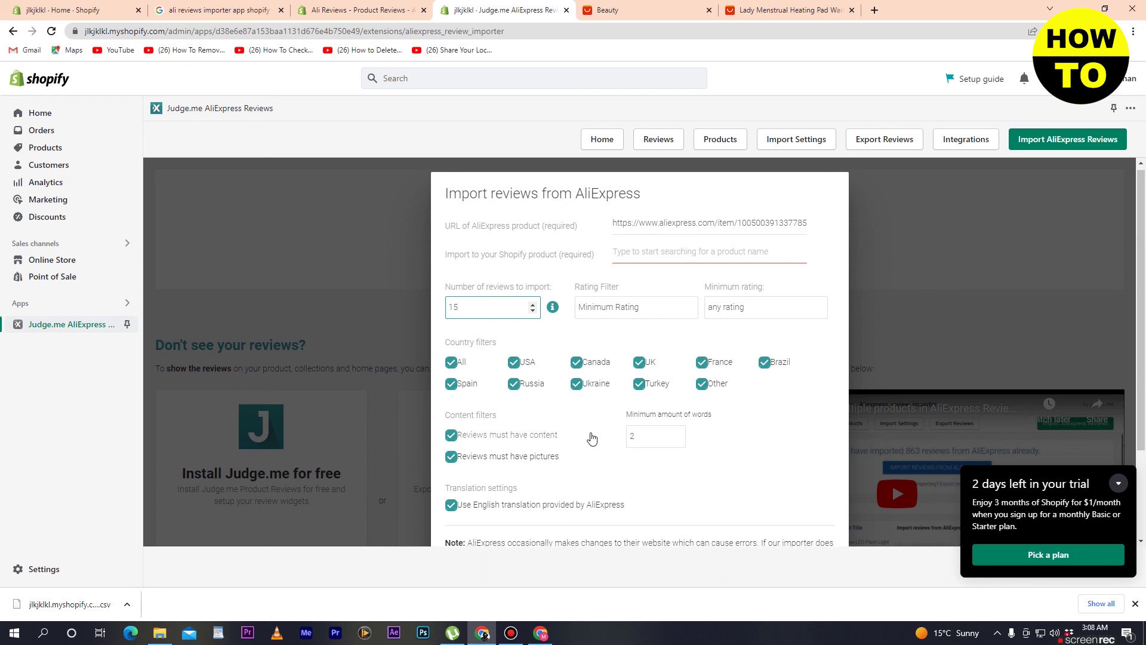
{"action": "scroll", "coordinate": [594, 438], "scroll_direction": "down", "scroll_amount": 2}
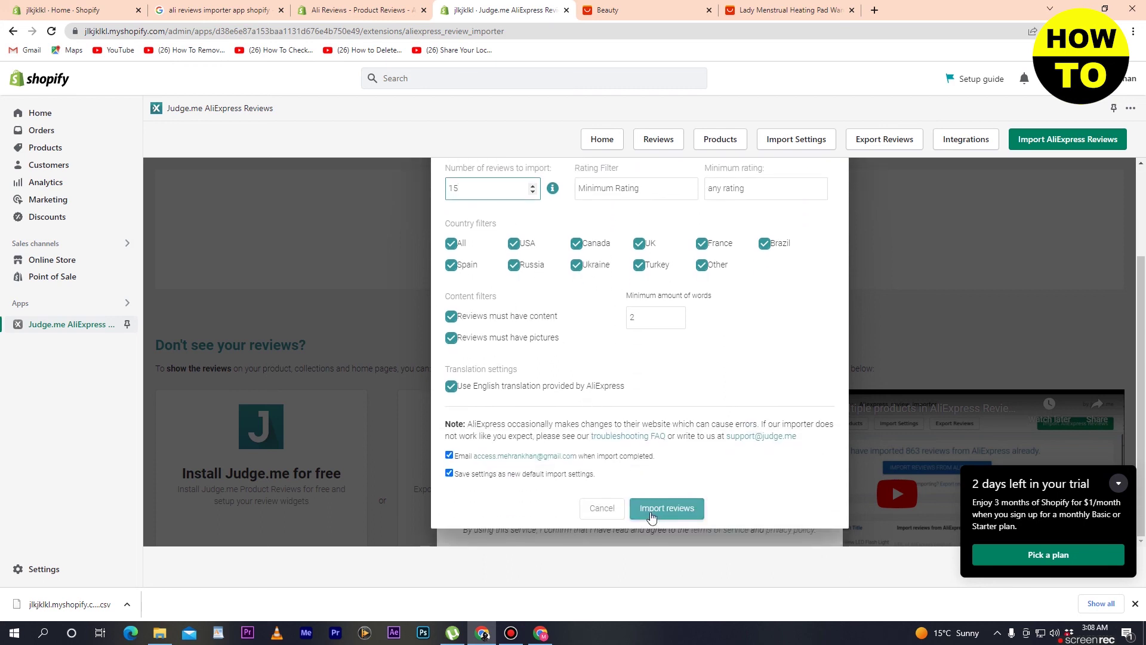
{"action": "left_click", "coordinate": [609, 511]}
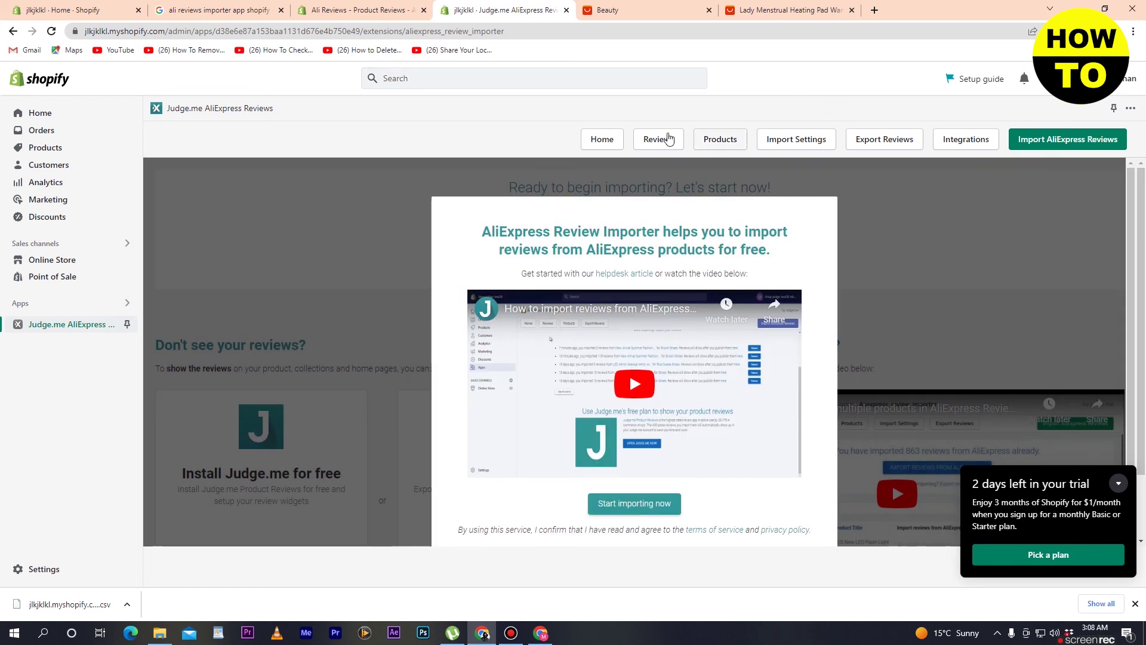
Step: Look over the open AliExpress heating pad and Beauty pages
{"action": "left_click", "coordinate": [755, 5]}
{"action": "left_click", "coordinate": [657, 9]}
{"action": "left_click", "coordinate": [770, 7]}
{"action": "left_click", "coordinate": [694, 17]}
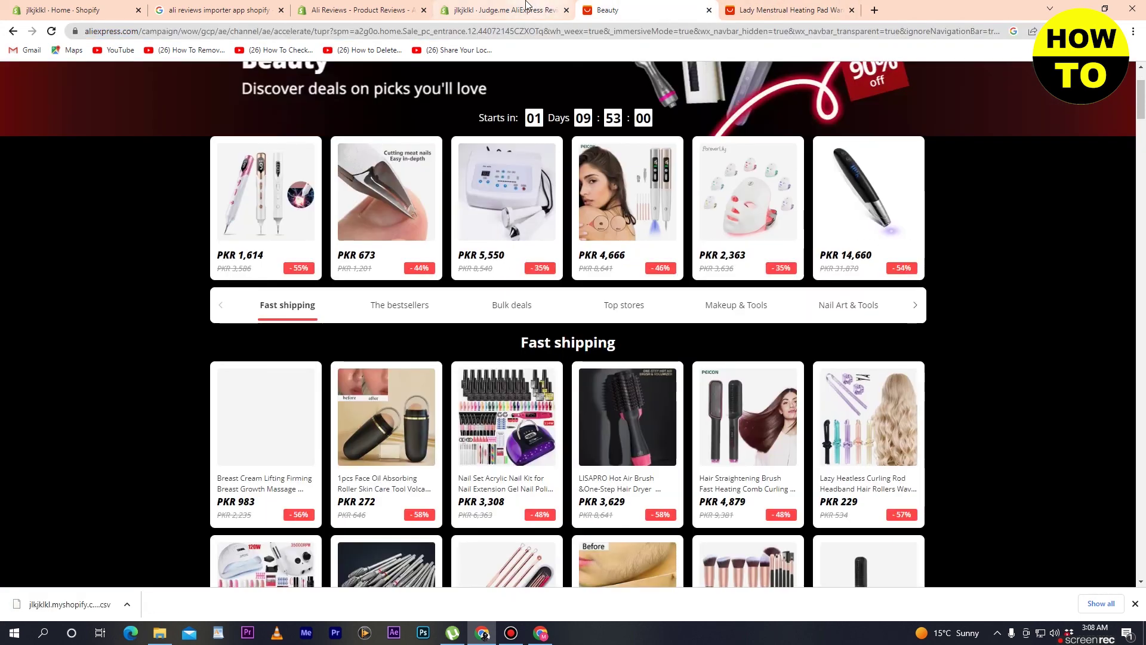
Step: Switch back to the Judge.me AliExpress Reviews app, view its Reviews page and return to its home page
{"action": "left_click", "coordinate": [526, 8]}
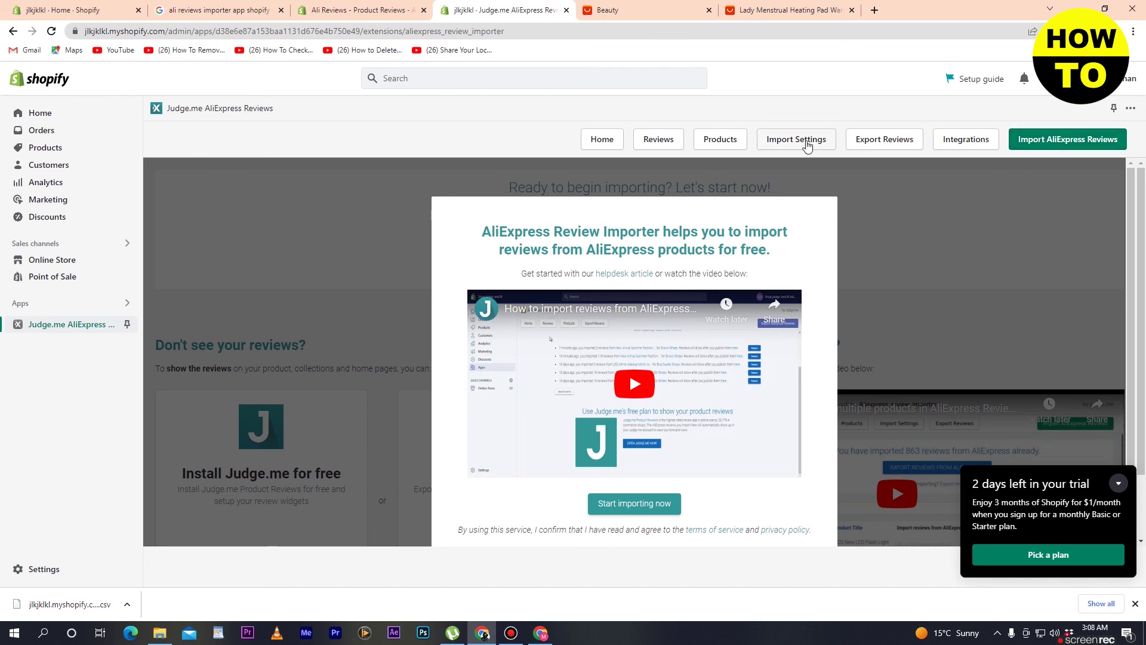
{"action": "left_click", "coordinate": [678, 139]}
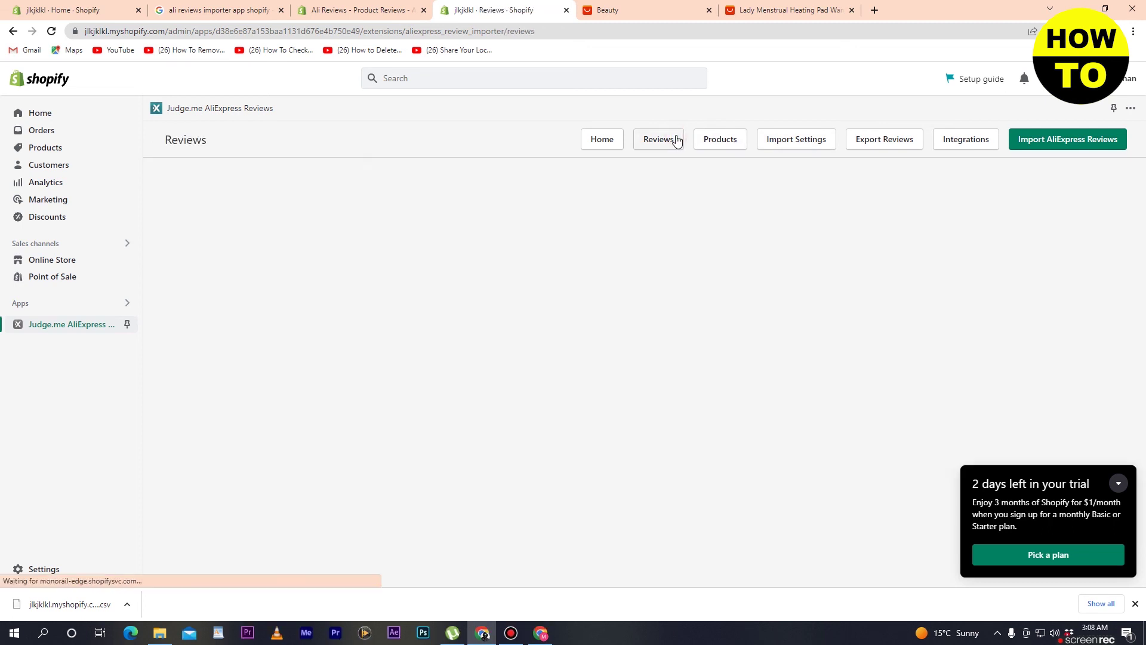
{"action": "left_click", "coordinate": [609, 144]}
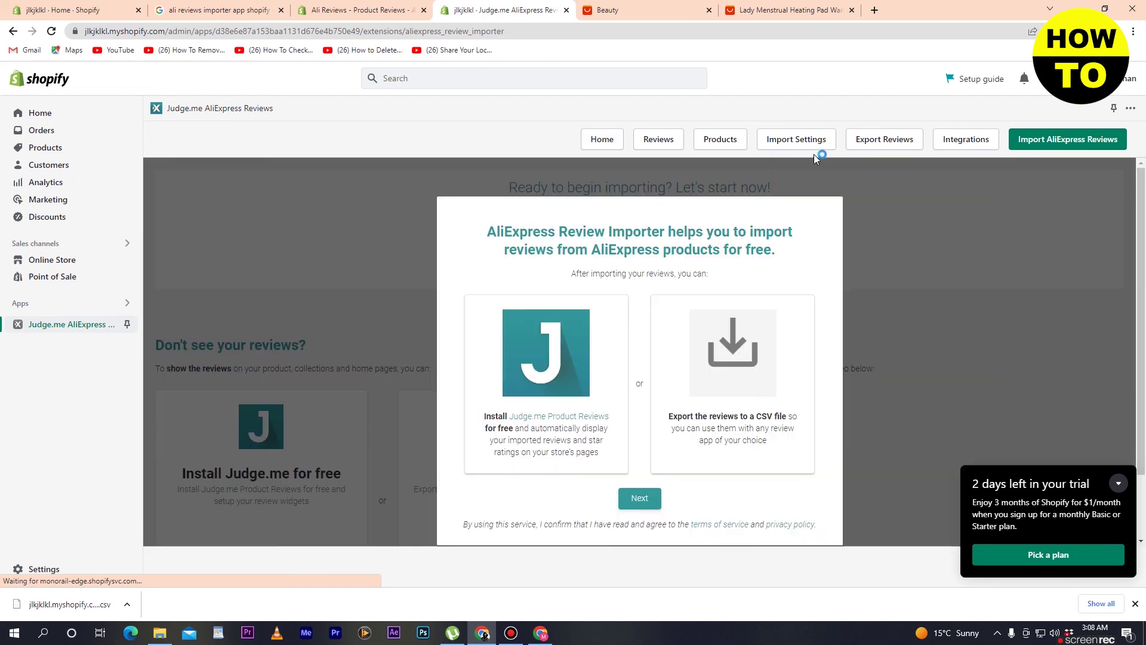